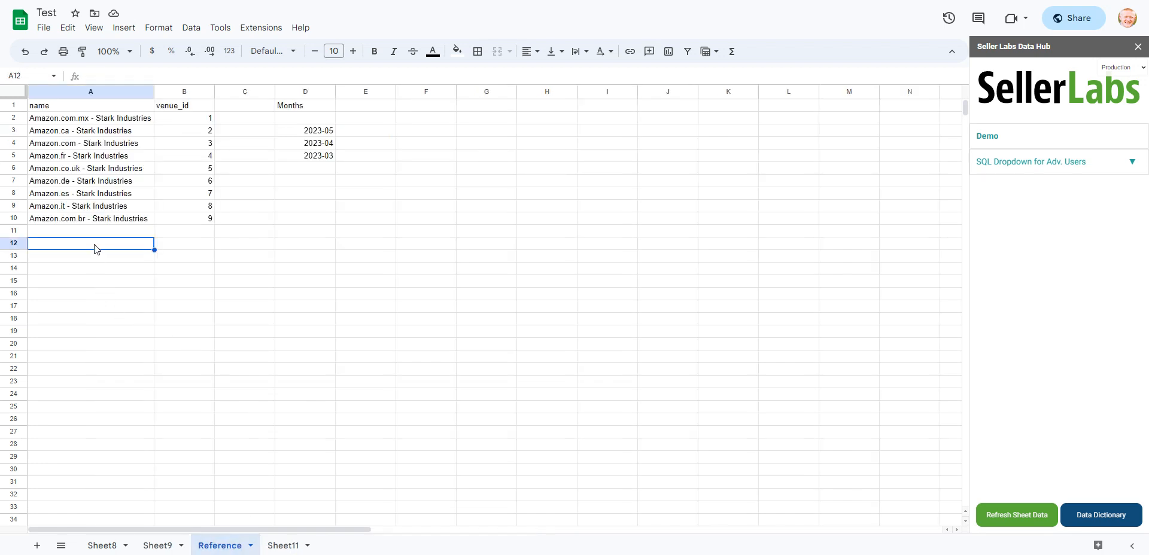
- Start an sl_campaign_performance_group_by formula in cell A12 of the Reference sheet, with a nested VLOOKUP as its venue selector
{"action": "type", "text": "=sl_co"}
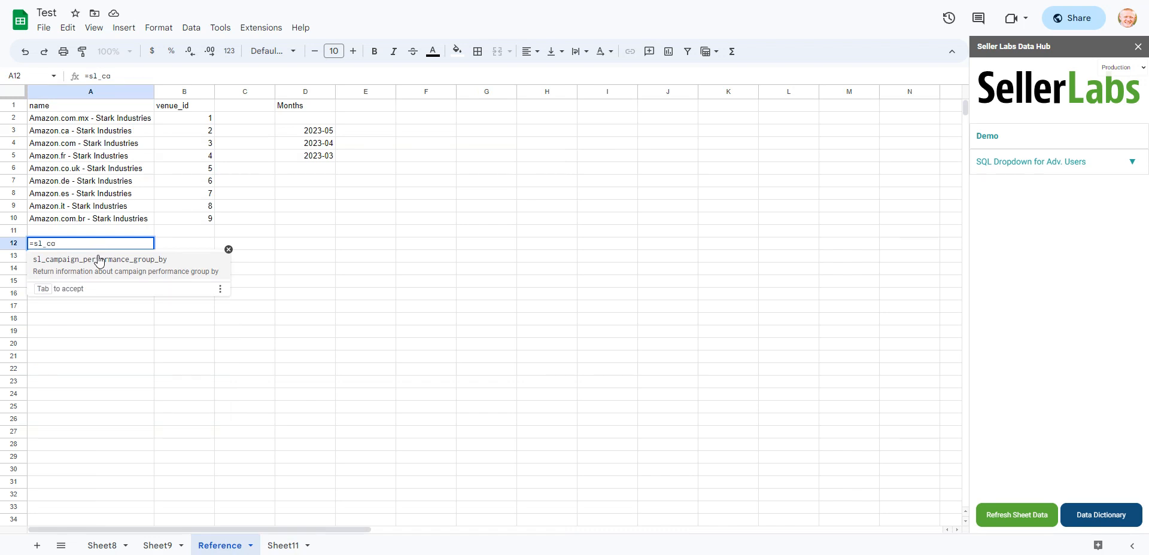
{"action": "left_click", "coordinate": [95, 259]}
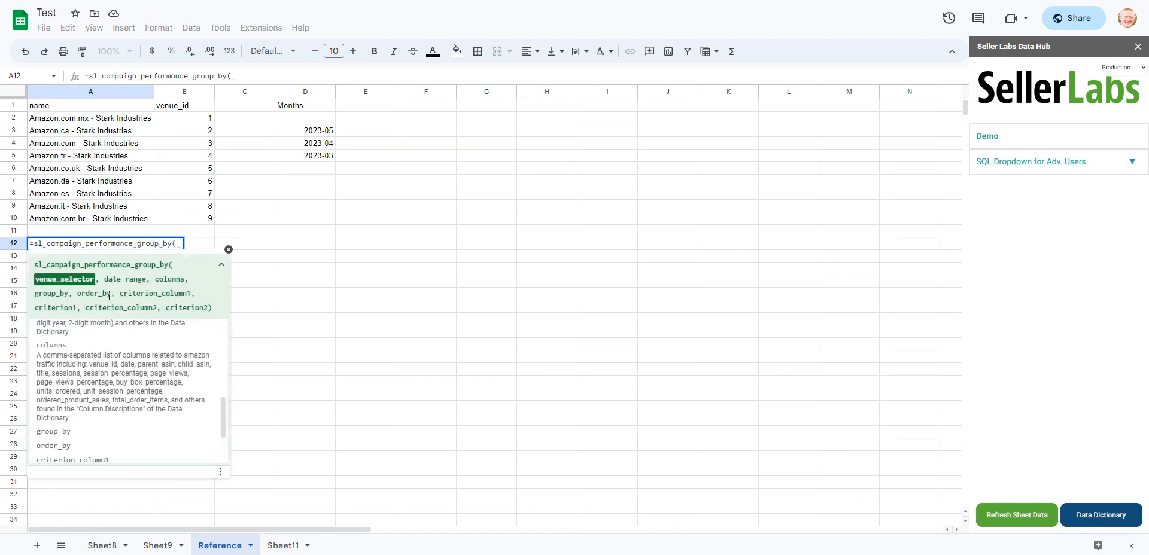
{"action": "type", "text": "vl"}
{"action": "key", "text": "Tab"}
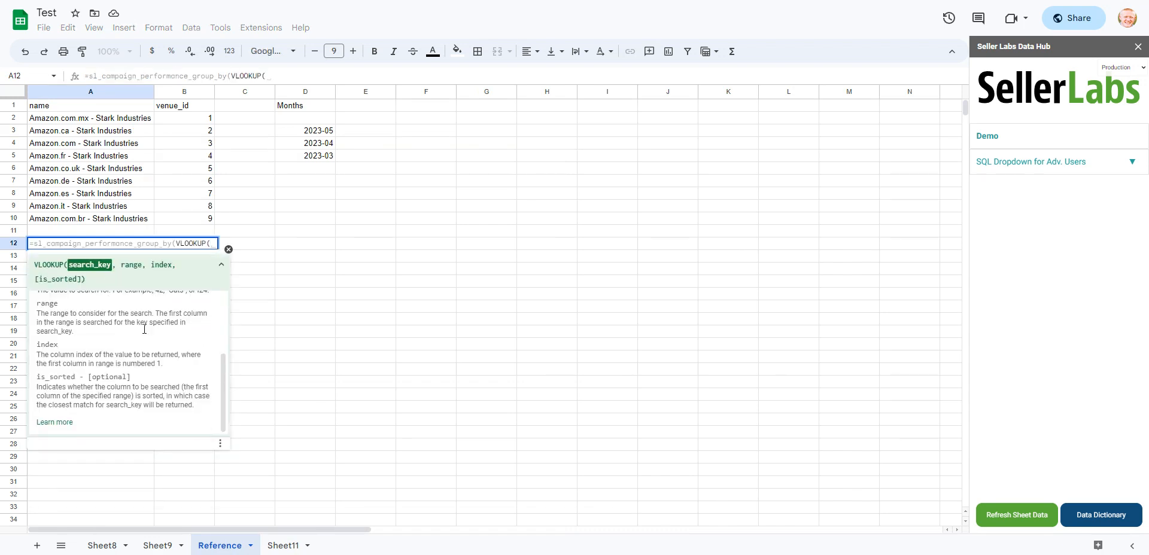
- Complete the VLOOKUP with Sheet9!D3 as search key, range A2:B10, index 2 and false, and commit the formula
{"action": "left_click", "coordinate": [157, 545]}
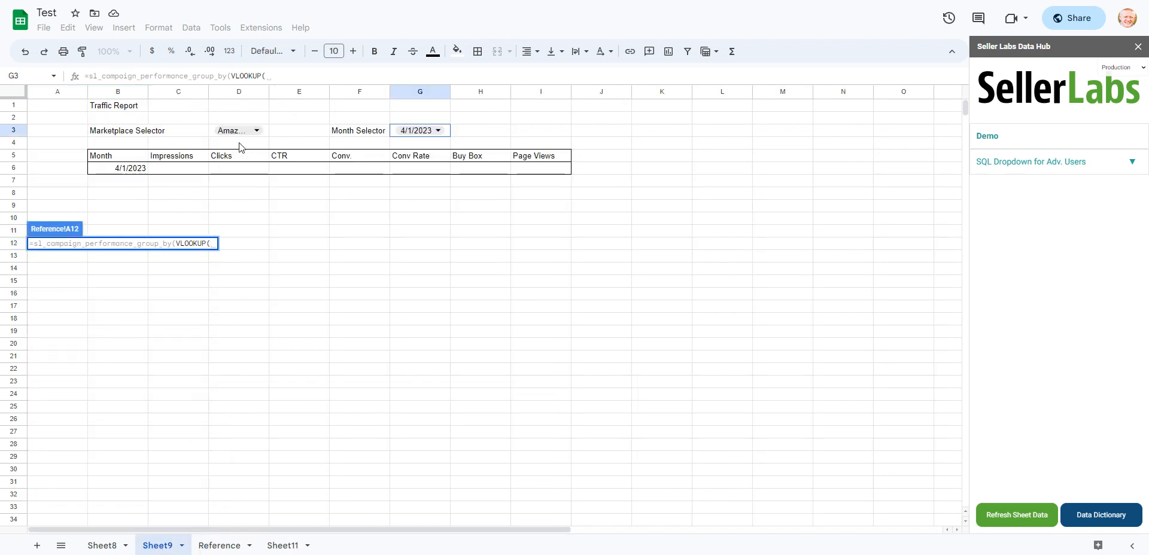
{"action": "left_click", "coordinate": [267, 134]}
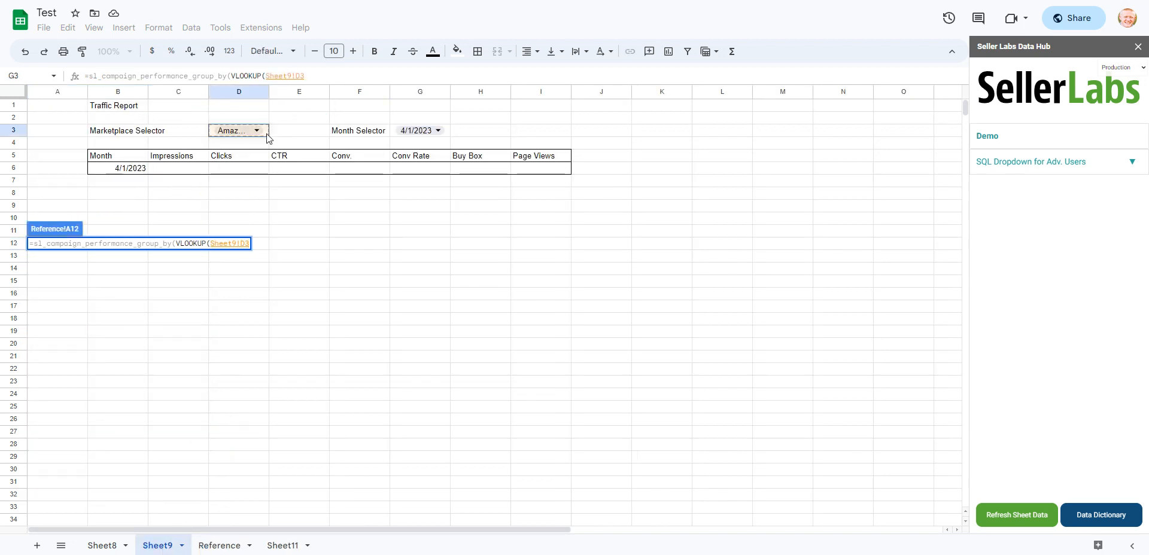
{"action": "type", "text": ","}
{"action": "left_click", "coordinate": [228, 546]}
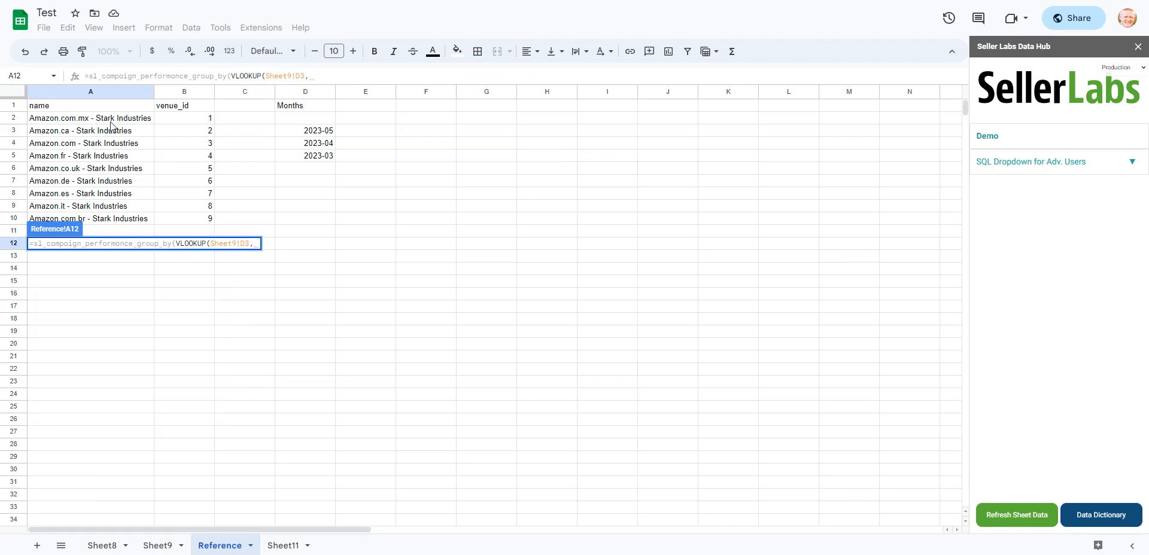
{"action": "left_click_drag", "start_coordinate": [110, 122], "coordinate": [184, 218]}
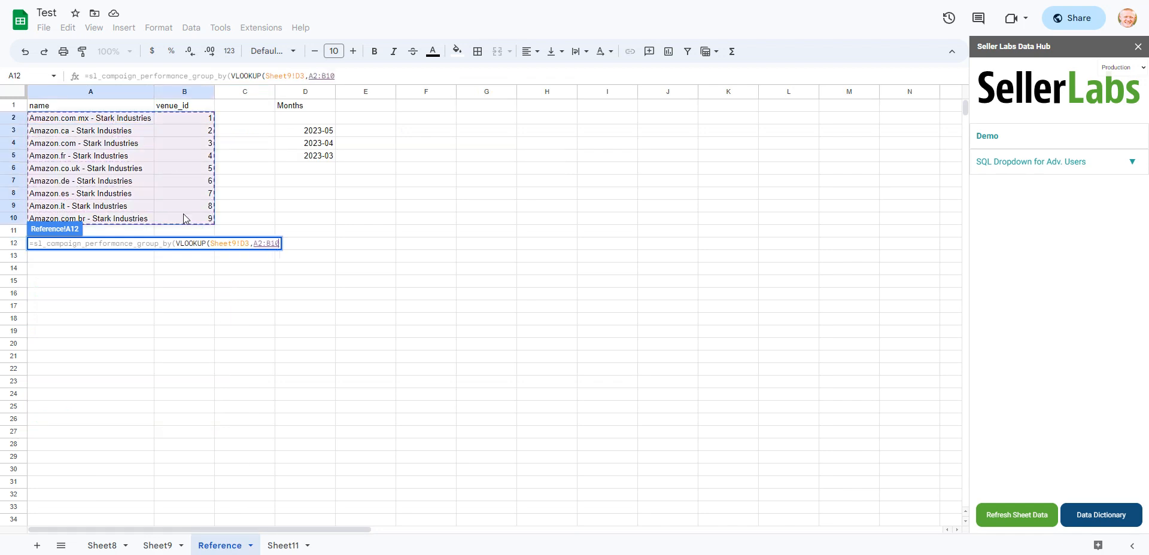
{"action": "type", "text": ","}
{"action": "type", "text": "2,"}
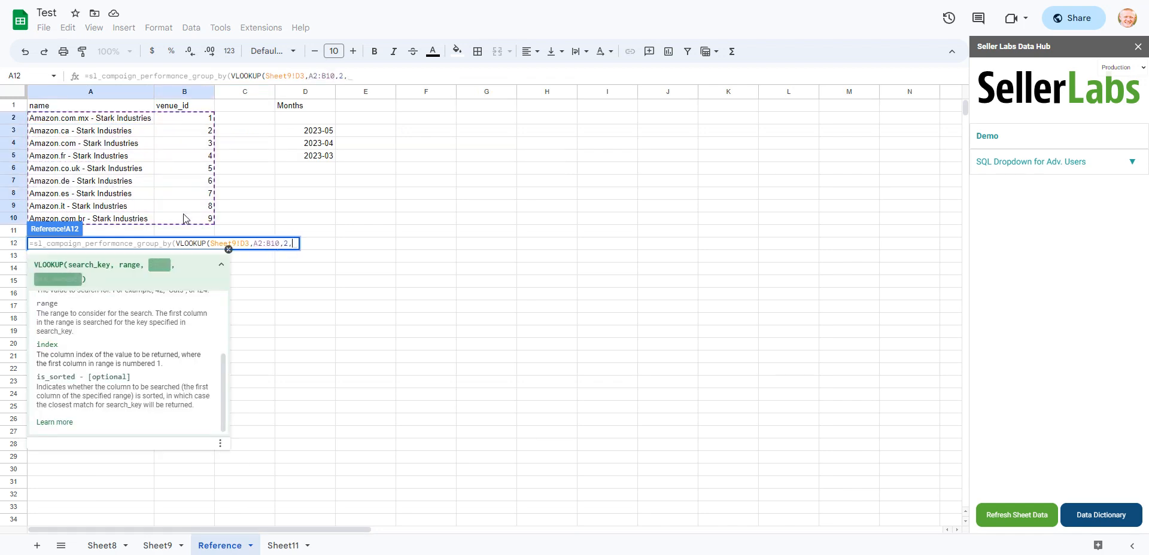
{"action": "type", "text": "false),"}
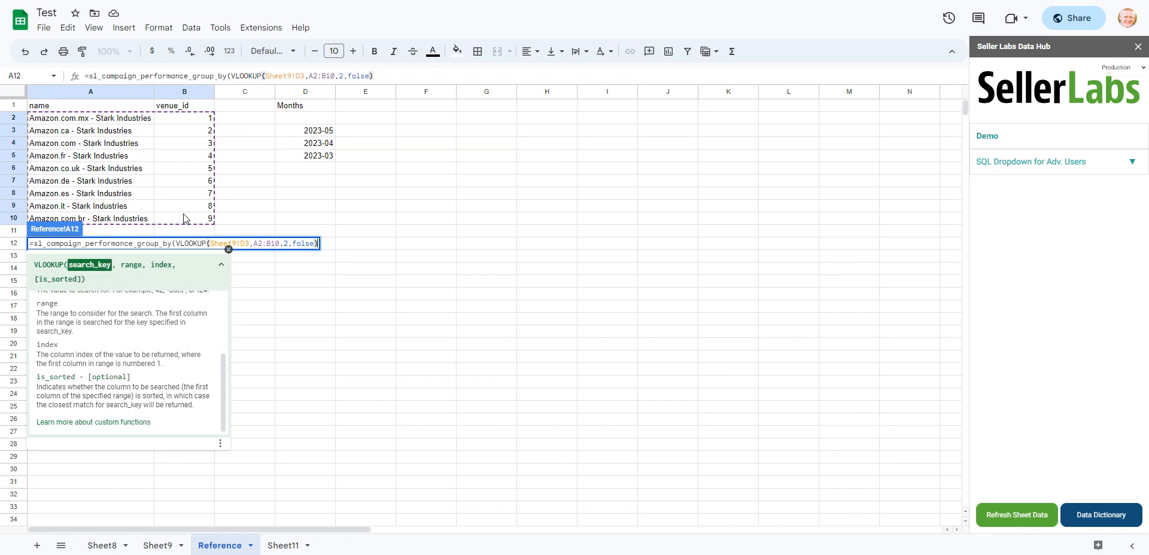
{"action": "key", "text": "Return"}
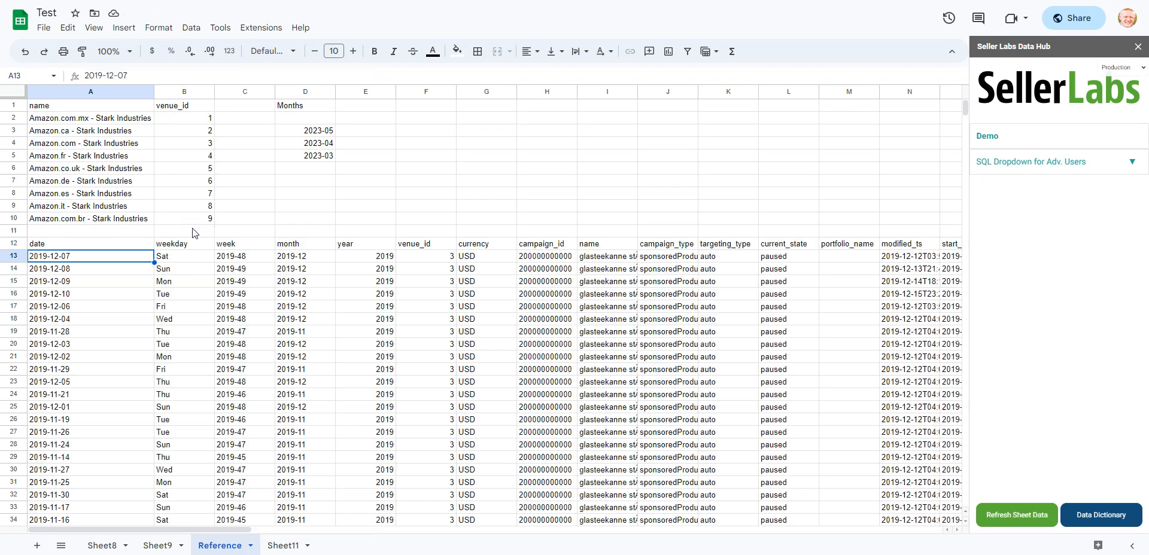
- Add the month selector cell Sheet9!G3 as the date_range argument of the formula in A12
{"action": "left_click", "coordinate": [125, 245]}
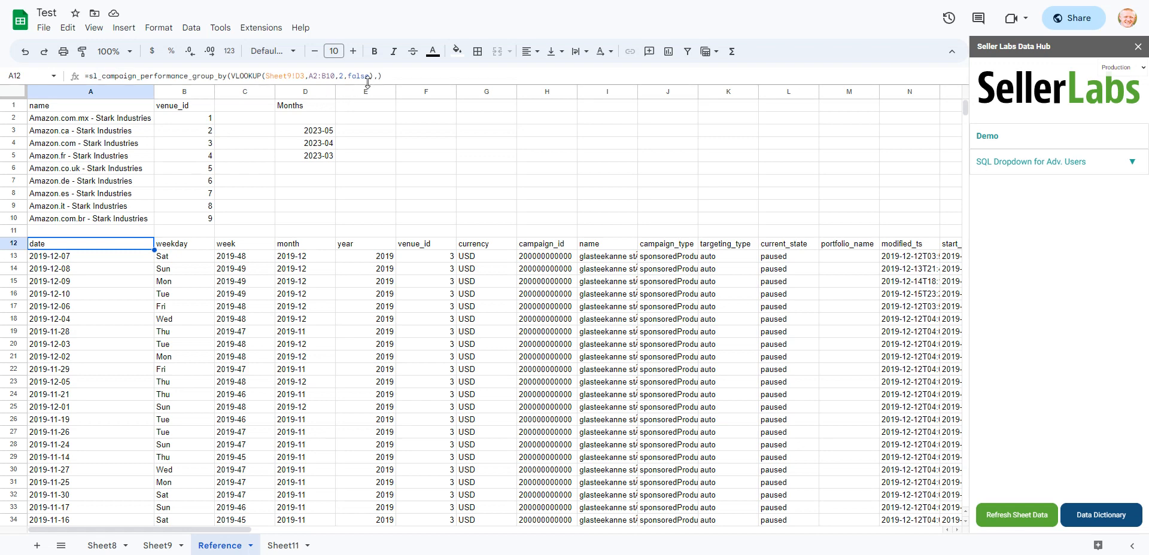
{"action": "double_click", "coordinate": [137, 239]}
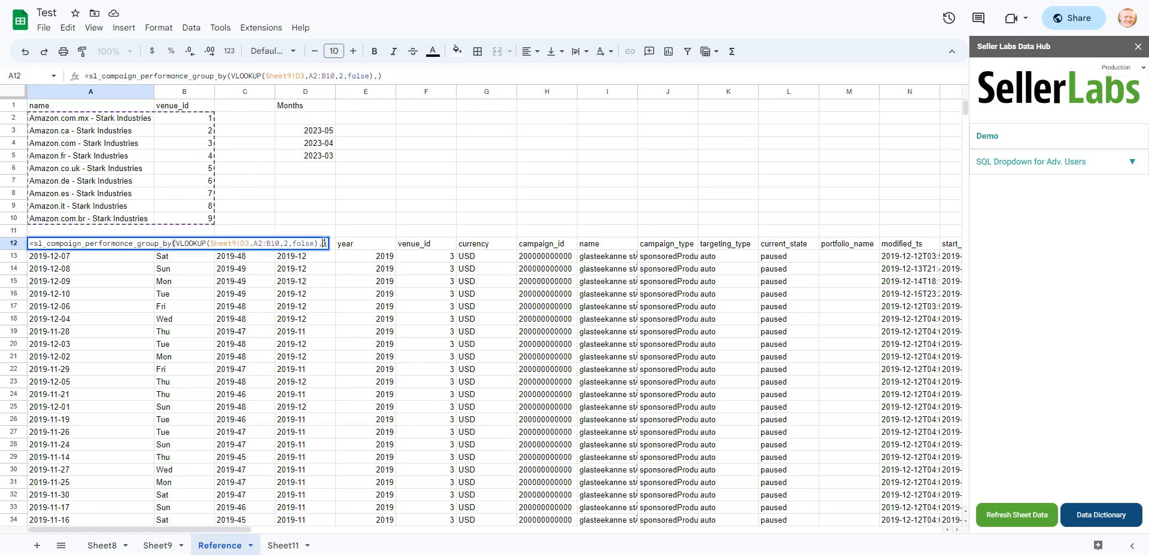
{"action": "left_click", "coordinate": [324, 242]}
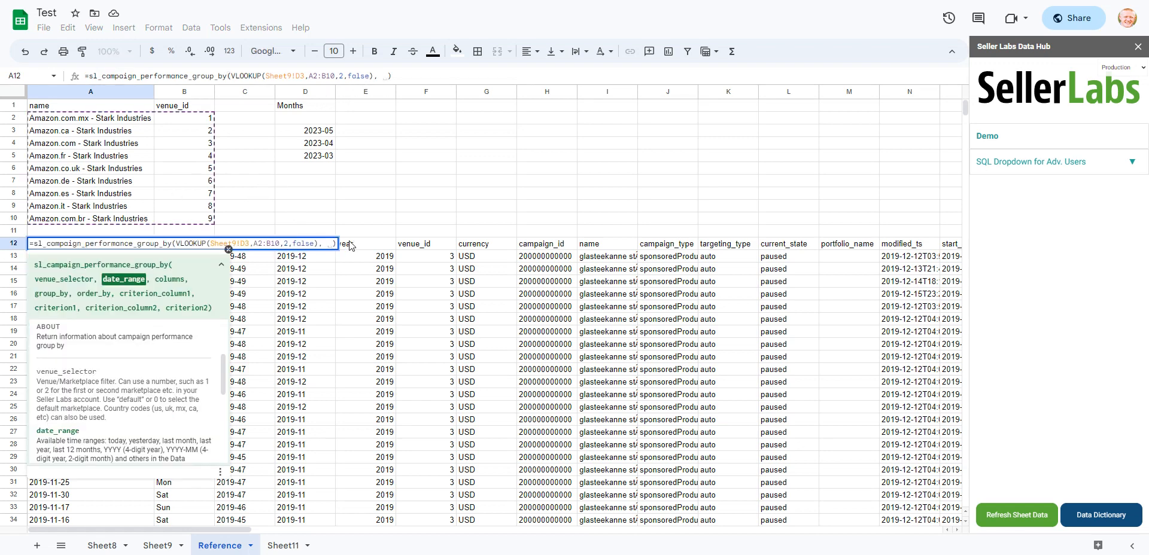
{"action": "left_click", "coordinate": [167, 548]}
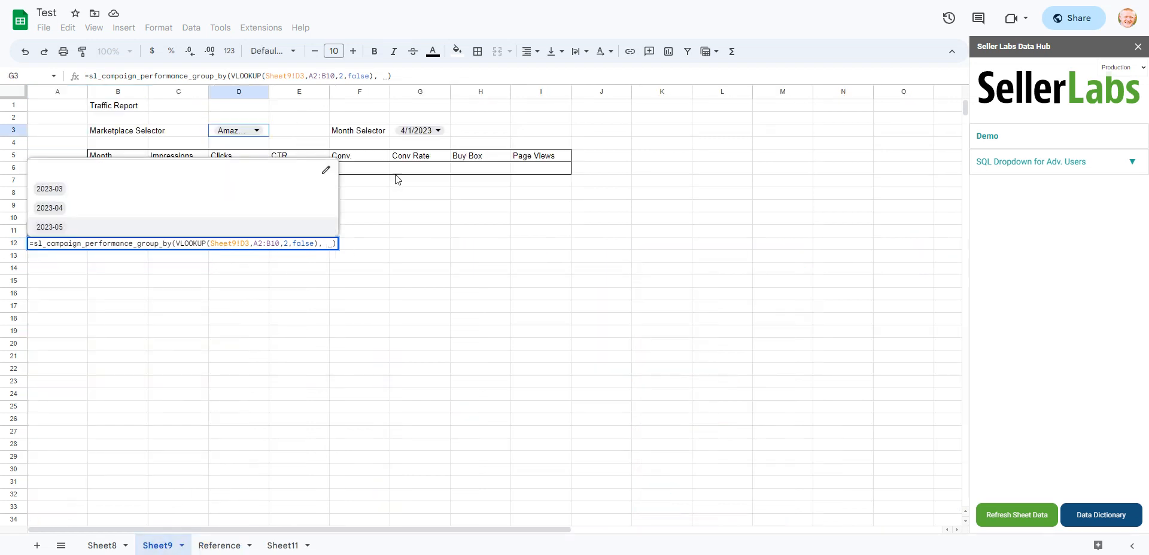
{"action": "left_click", "coordinate": [446, 134]}
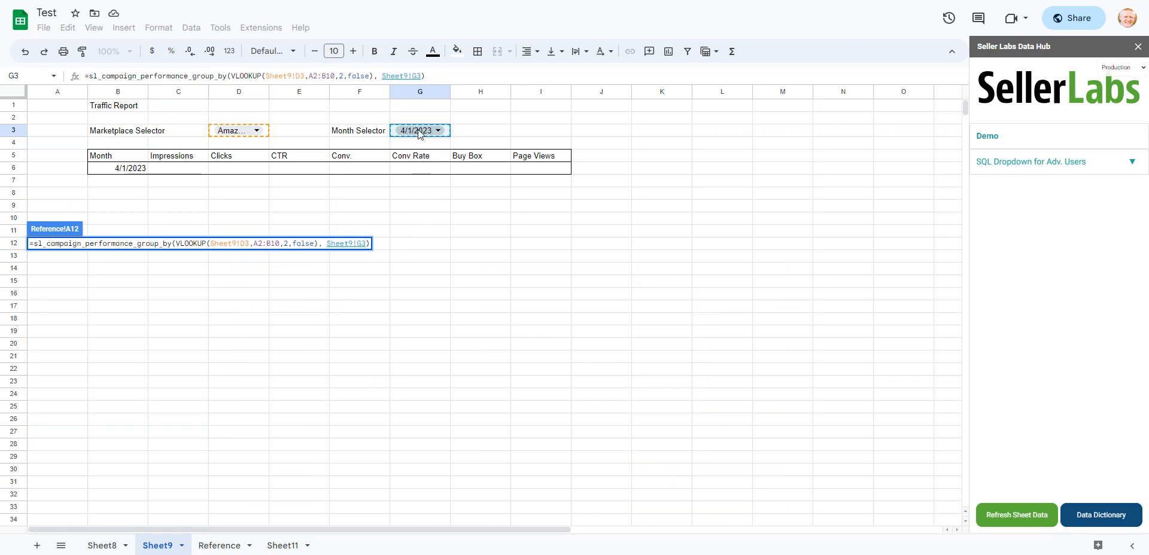
{"action": "left_click", "coordinate": [224, 546]}
- Wrap the Sheet9!G3 date reference in a TEXT function
{"action": "left_click", "coordinate": [328, 246]}
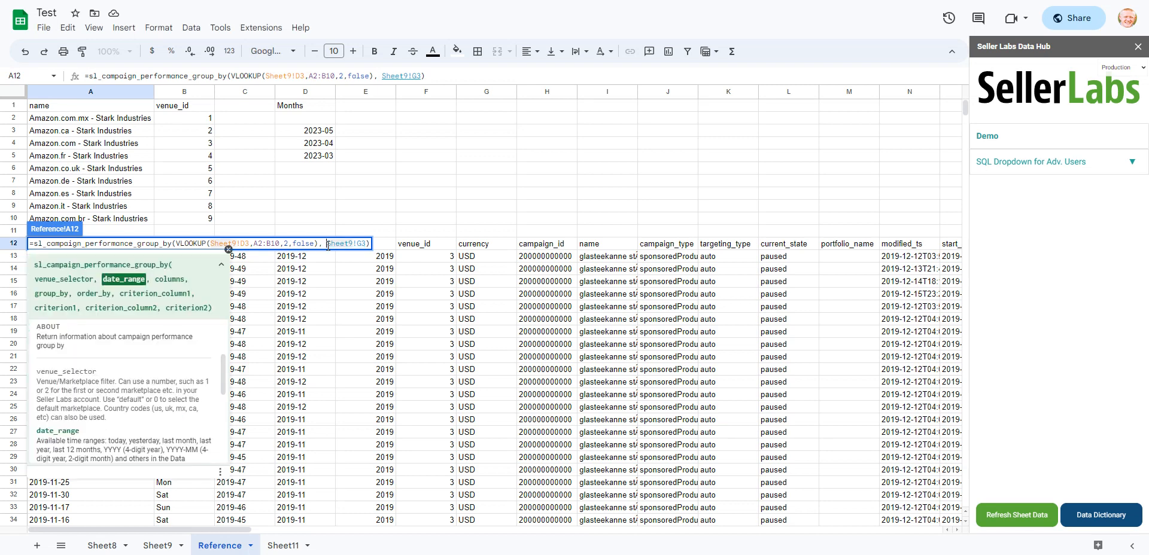
{"action": "type", "text": "text("}
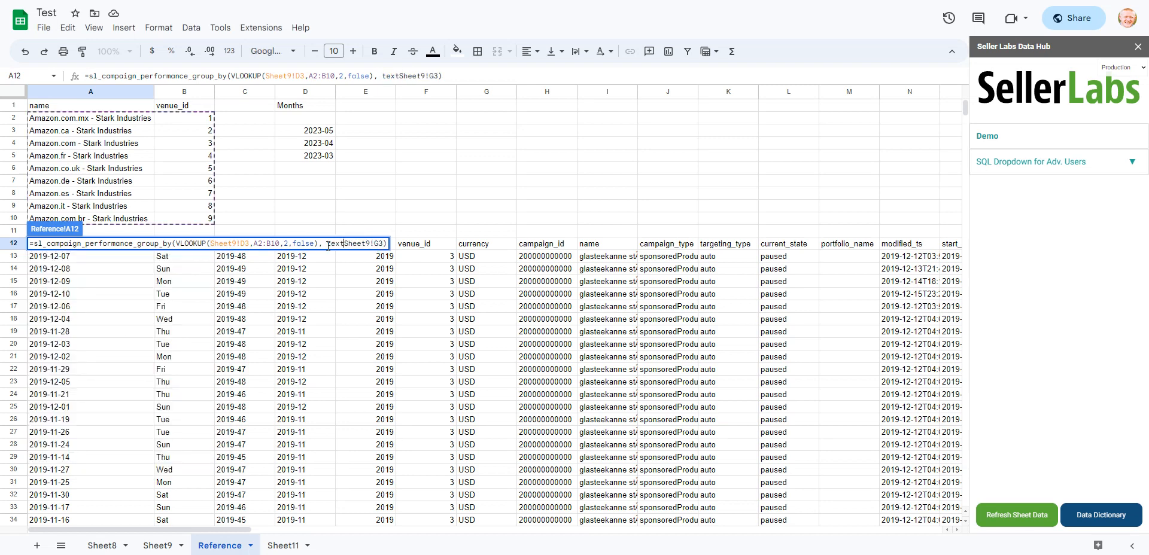
{"action": "key", "text": "Right"}
{"action": "key", "text": "Right"}
{"action": "key", "text": "Right"}
{"action": "key", "text": "Right"}
{"action": "key", "text": "Right"}
{"action": "key", "text": "Right"}
{"action": "key", "text": "Right"}
{"action": "key", "text": "Right"}
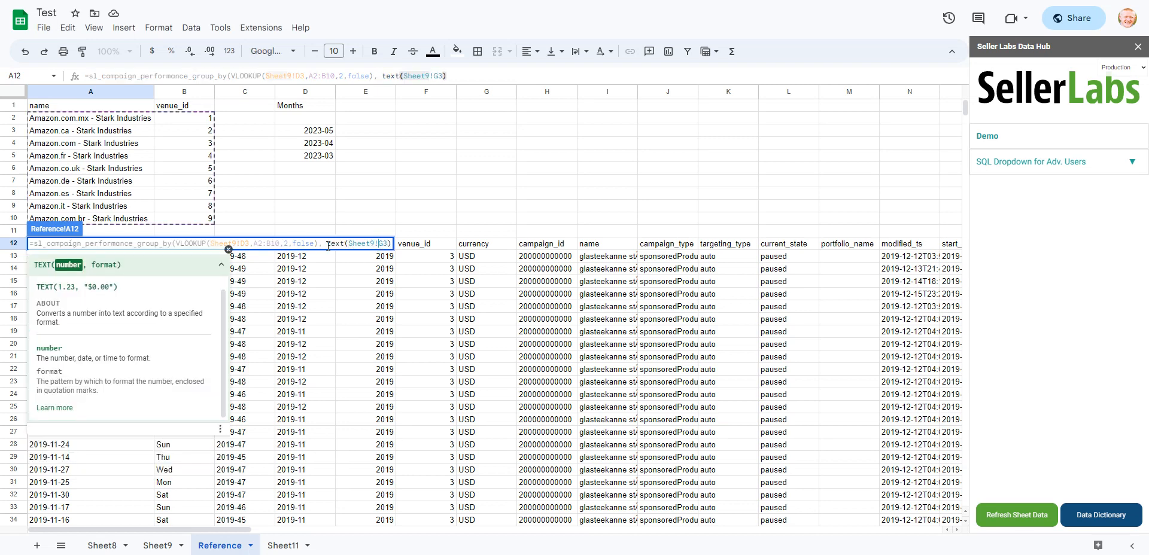
- Give the TEXT function the format "YYYY-MM", close it with a trailing comma, and commit the formula
{"action": "type", "text": ", "}
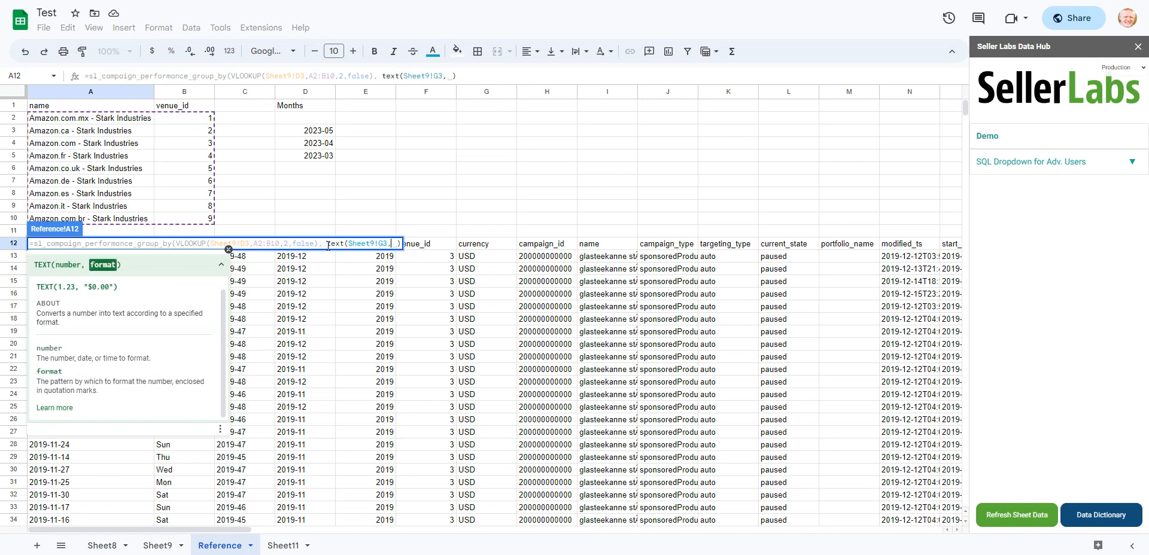
{"action": "type", "text": "\"YYYY"}
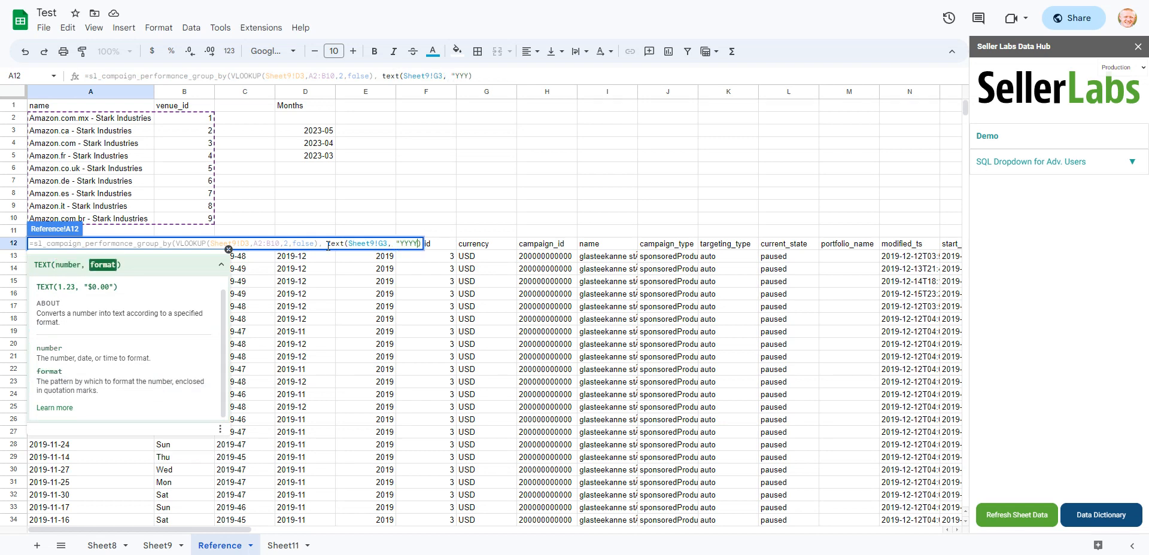
{"action": "type", "text": "-"}
{"action": "type", "text": "MM"}
{"action": "type", "text": "\""}
{"action": "type", "text": ","}
{"action": "key", "text": "BackSpace"}
{"action": "key", "text": "BackSpace"}
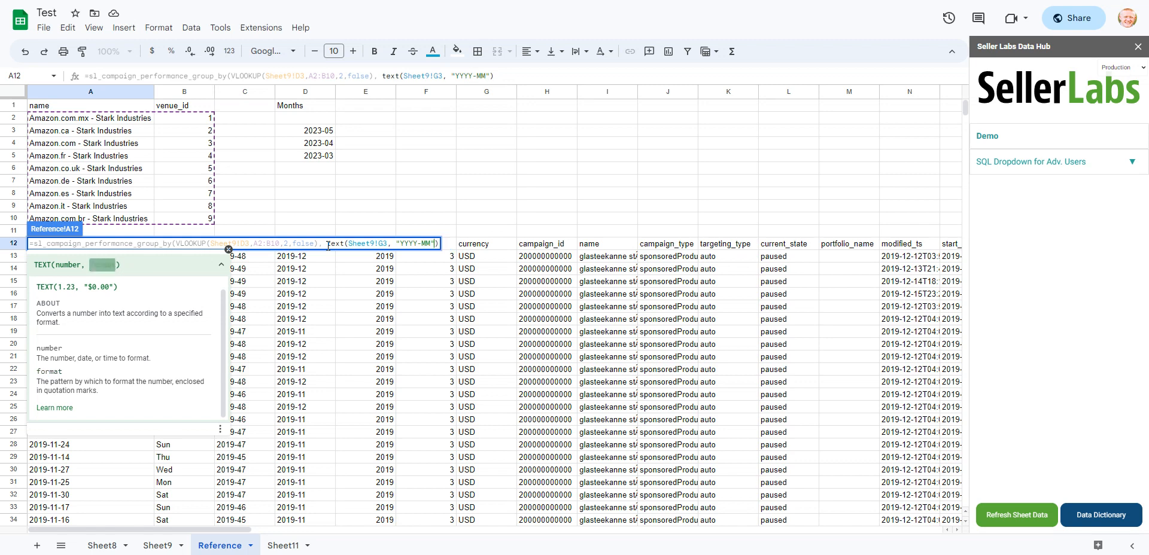
{"action": "type", "text": ","}
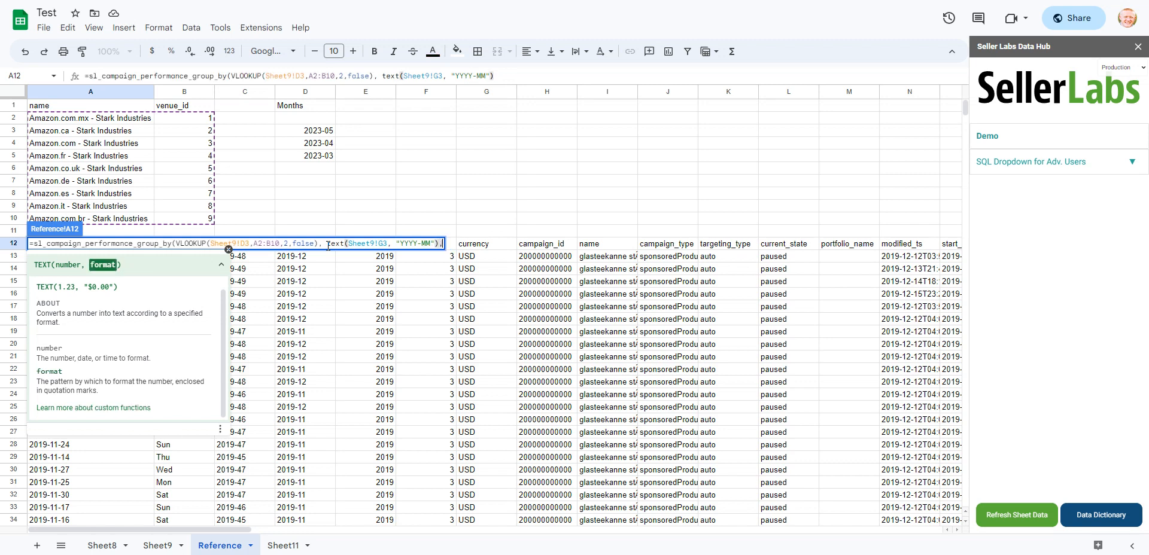
{"action": "key", "text": "Return"}
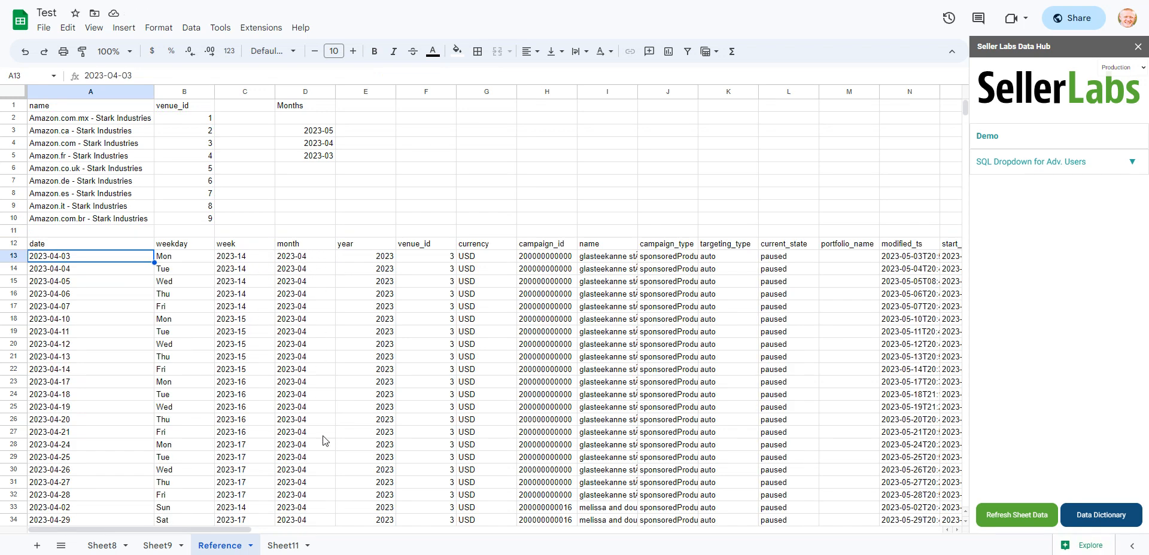
- Add "impressions, clicks, ctr, orders_30d, " as the columns argument of the A12 formula, following the Traffic Report headings on Sheet9
{"action": "left_click", "coordinate": [108, 246]}
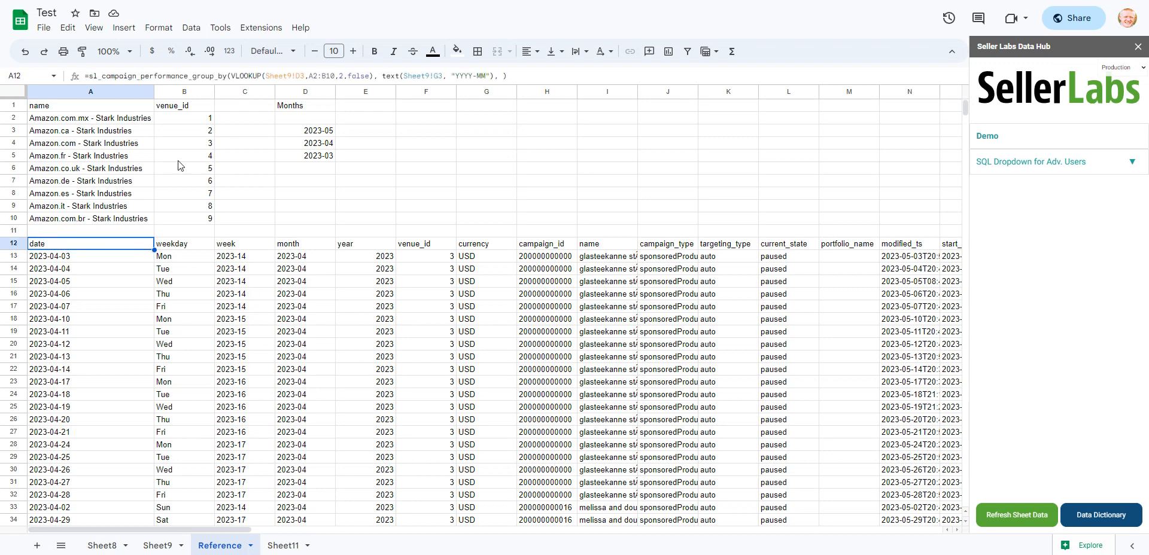
{"action": "left_click", "coordinate": [502, 75]}
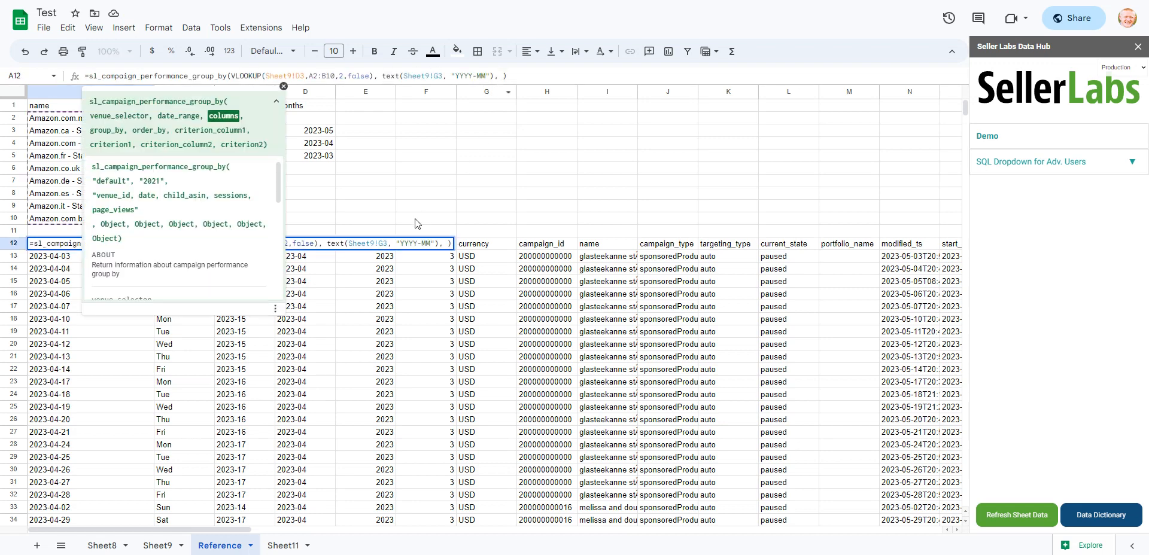
{"action": "scroll", "coordinate": [202, 240], "scroll_direction": "up", "scroll_amount": 1}
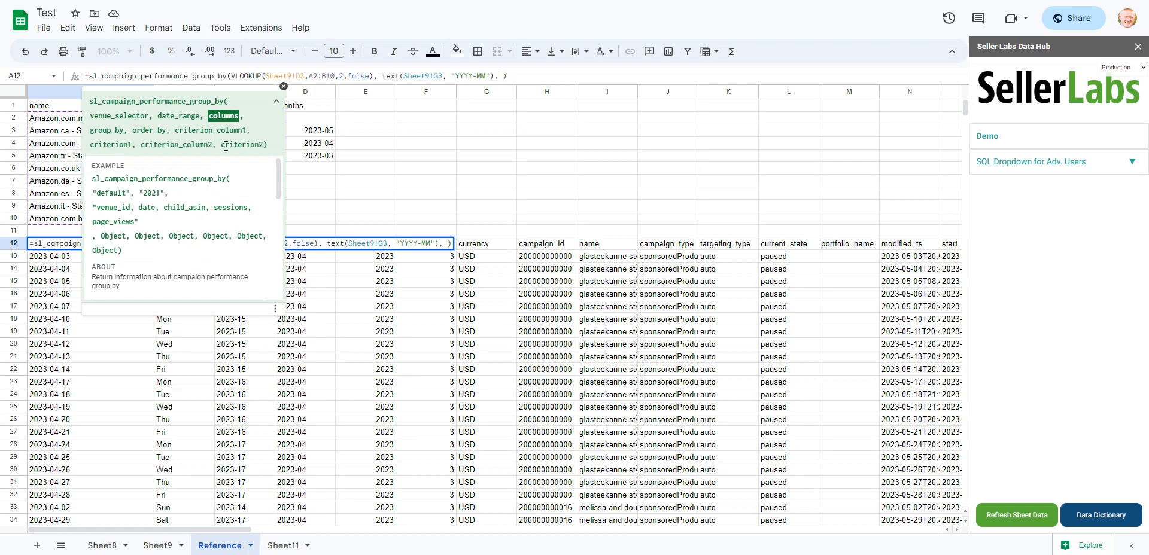
{"action": "scroll", "coordinate": [167, 227], "scroll_direction": "down", "scroll_amount": 5}
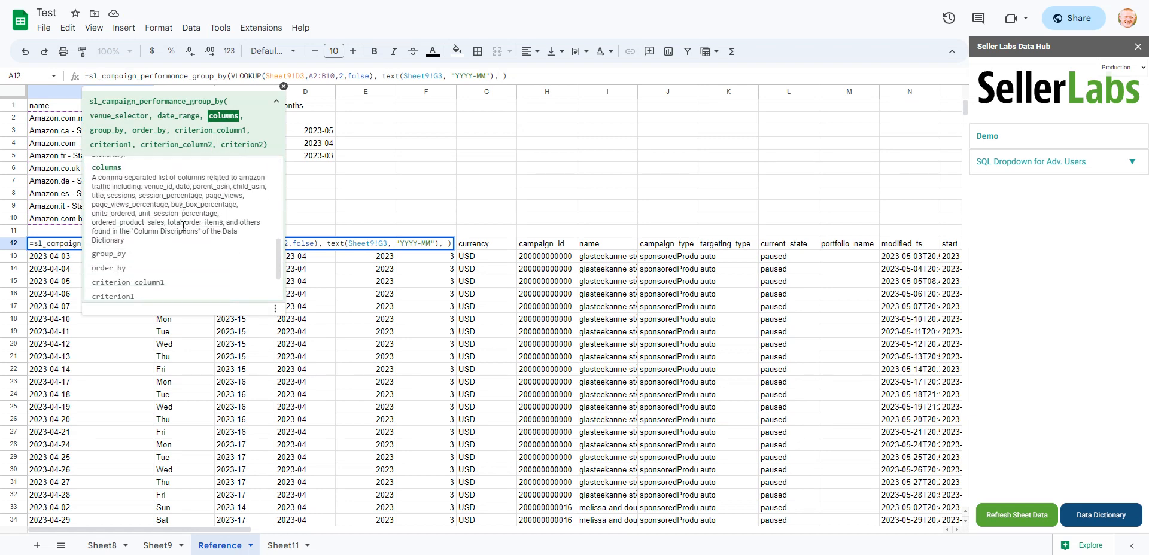
{"action": "scroll", "coordinate": [182, 226], "scroll_direction": "up", "scroll_amount": 5}
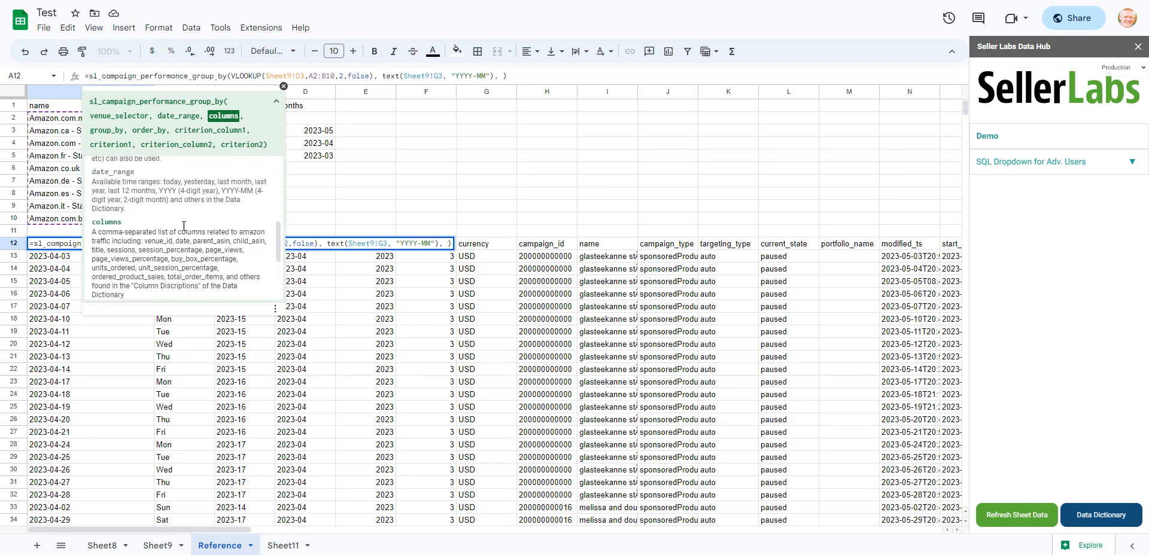
{"action": "left_click", "coordinate": [159, 545]}
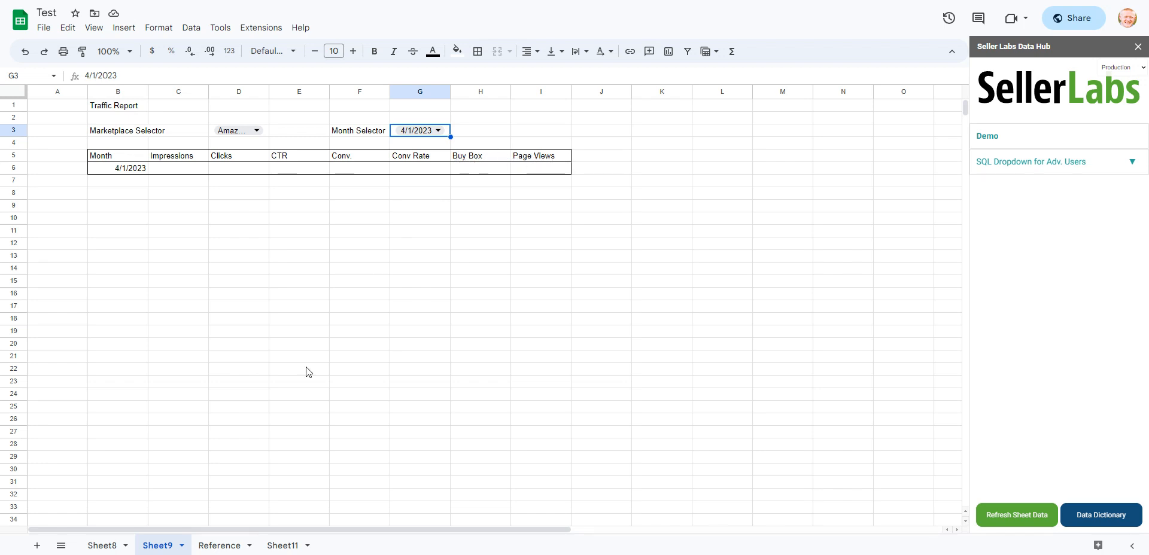
{"action": "left_click", "coordinate": [222, 546]}
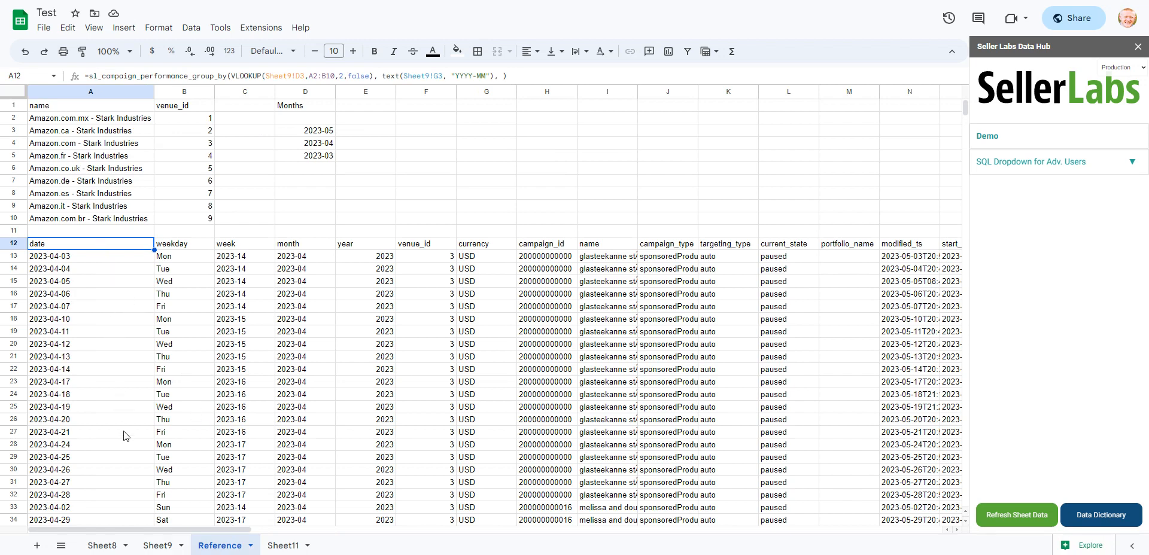
{"action": "key", "text": "Return"}
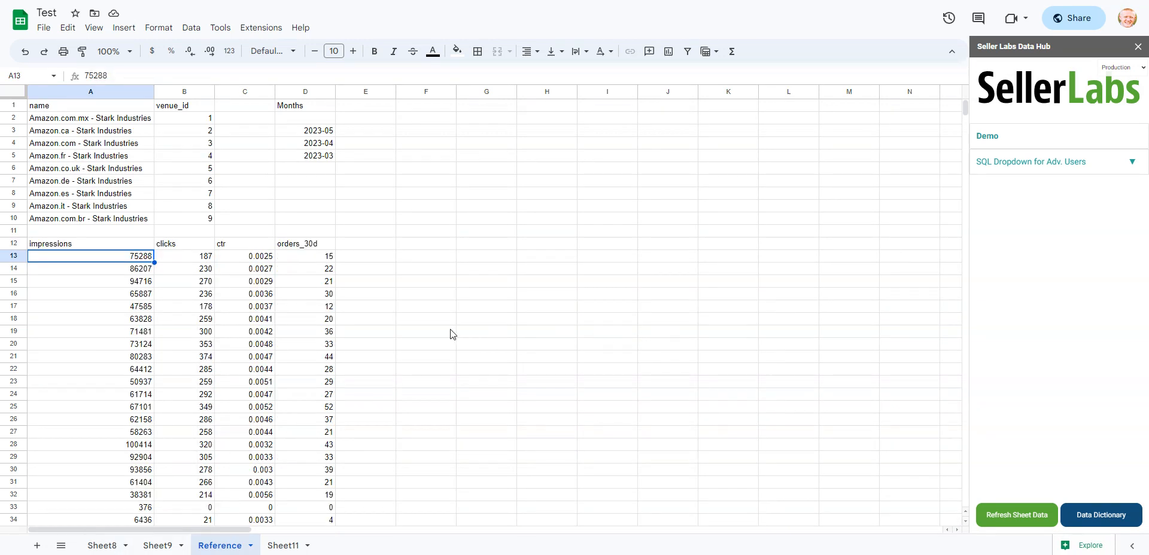
- Examine the A12 formula and the campaign performance rows it returns on the Reference sheet
{"action": "left_click", "coordinate": [116, 246]}
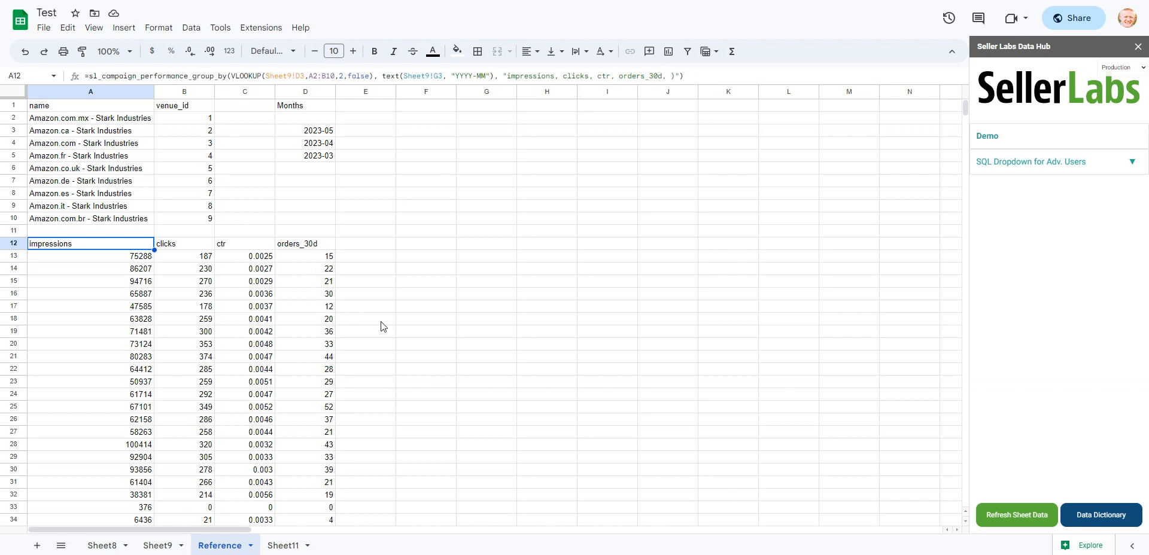
{"action": "scroll", "coordinate": [404, 333], "scroll_direction": "down", "scroll_amount": 10}
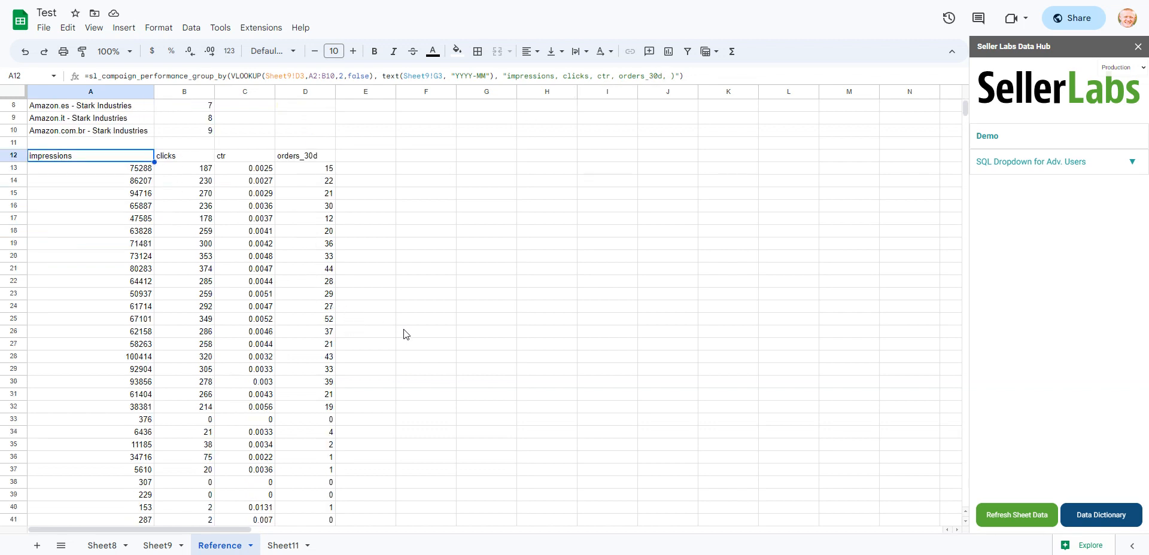
{"action": "scroll", "coordinate": [406, 334], "scroll_direction": "up", "scroll_amount": 5}
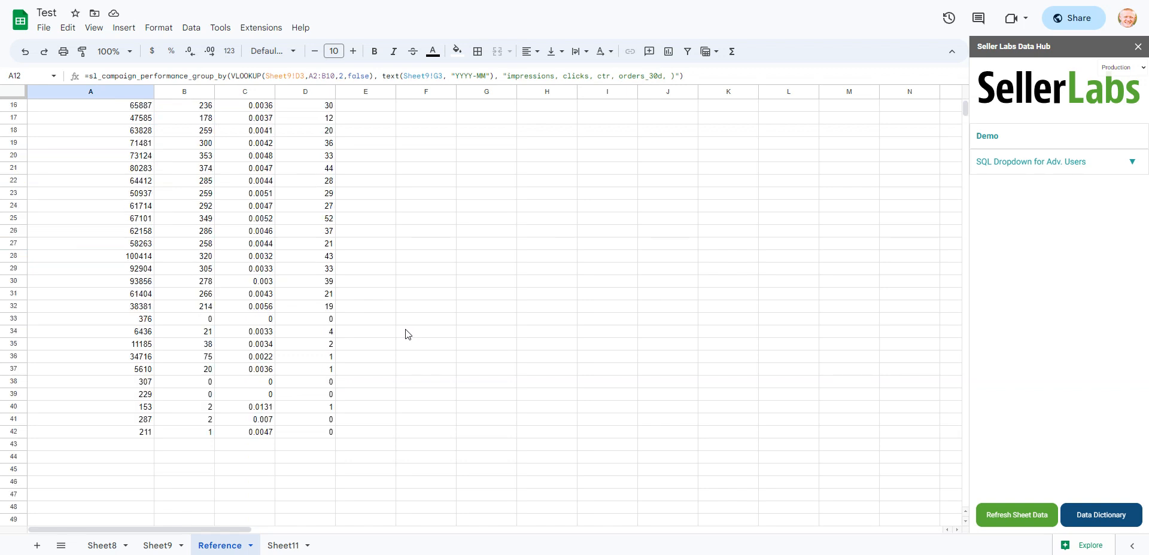
{"action": "scroll", "coordinate": [405, 334], "scroll_direction": "up", "scroll_amount": 4}
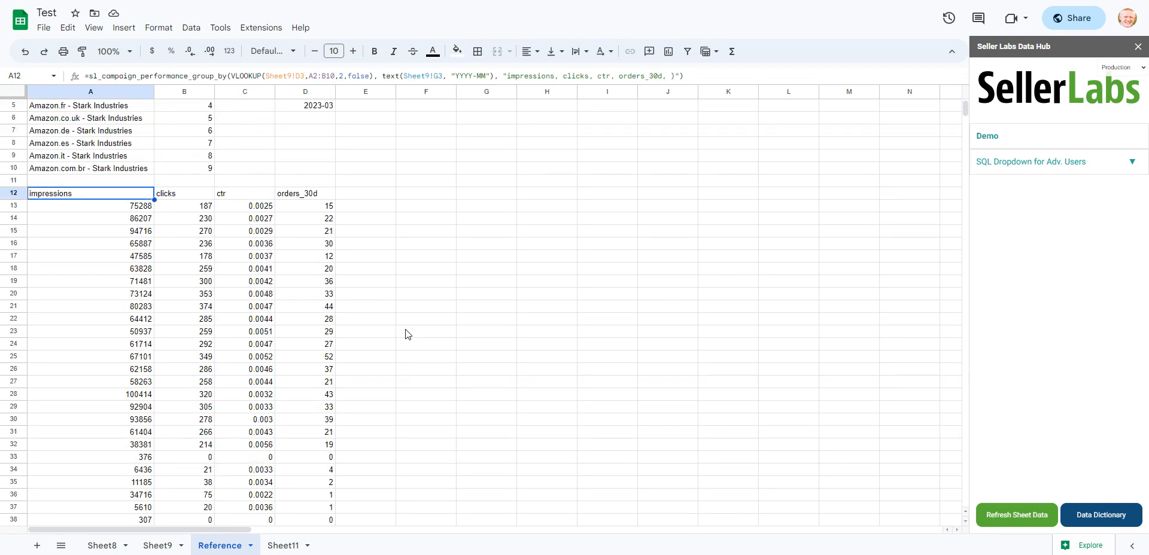
- Remove the trailing comma after orders_30d in the columns argument of the A12 formula on the Reference sheet
{"action": "scroll", "coordinate": [405, 333], "scroll_direction": "up", "scroll_amount": 2}
{"action": "scroll", "coordinate": [109, 350], "scroll_direction": "down", "scroll_amount": 4}
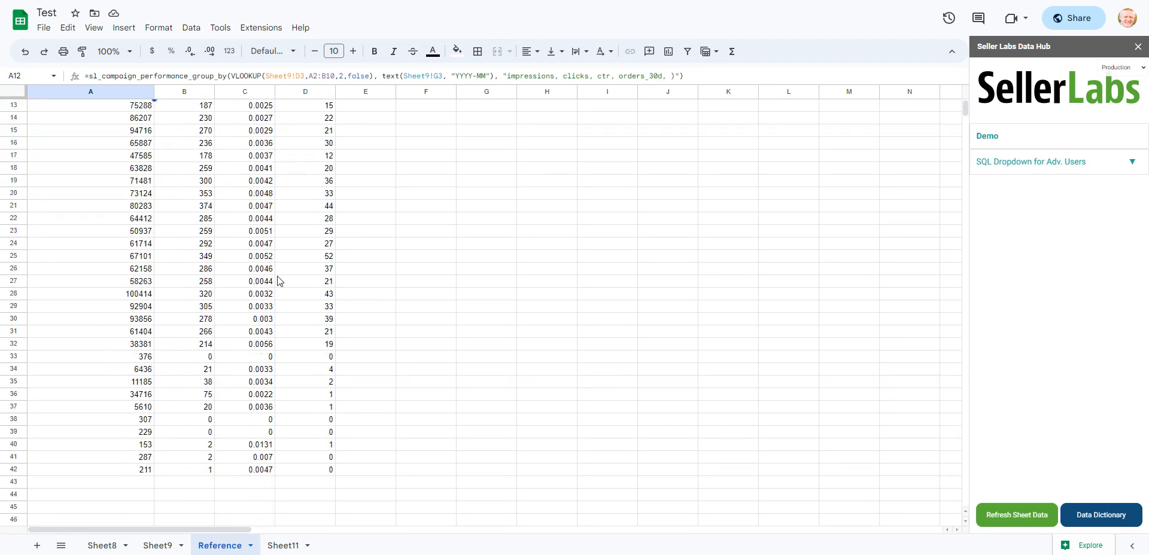
{"action": "scroll", "coordinate": [197, 341], "scroll_direction": "up", "scroll_amount": 4}
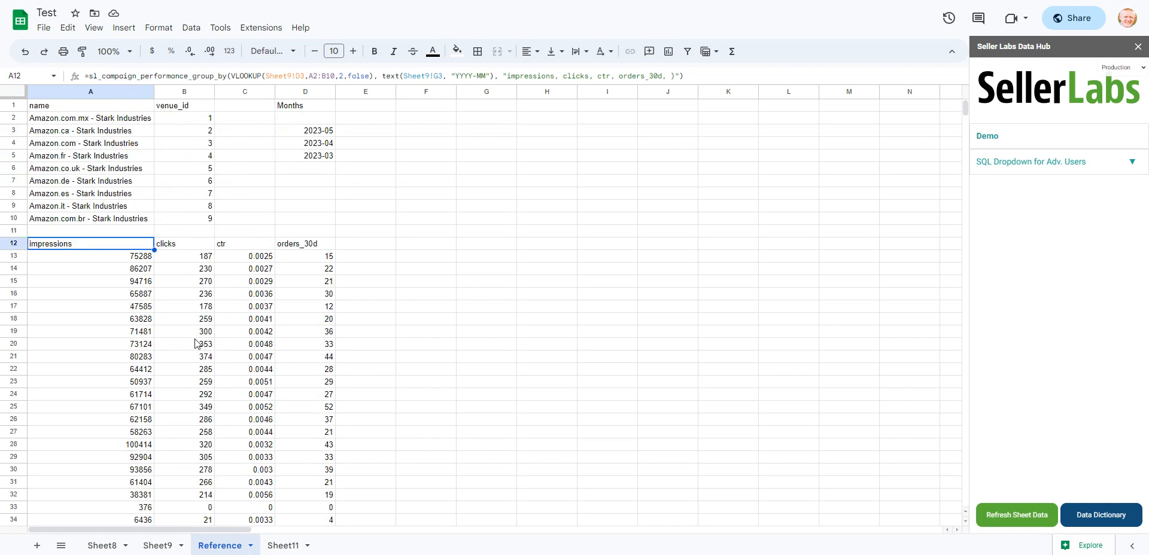
{"action": "double_click", "coordinate": [103, 244]}
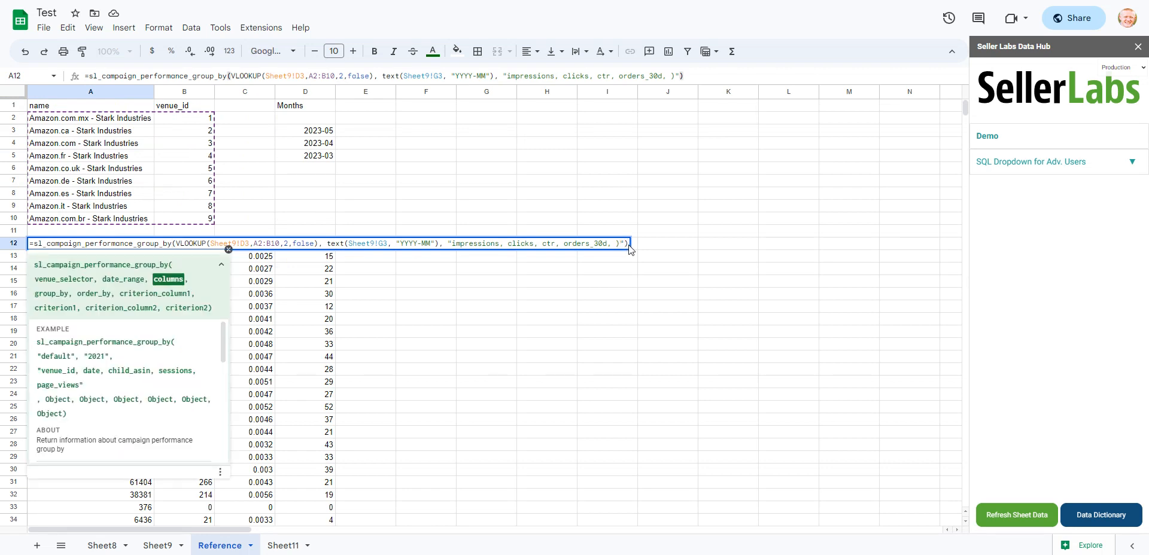
{"action": "left_click", "coordinate": [619, 243]}
{"action": "key", "text": "BackSpace"}
{"action": "key", "text": "BackSpace"}
{"action": "key", "text": "BackSpace"}
- Add "month" as the group_by argument of the A12 formula and commit it
{"action": "type", "text": ", month"}
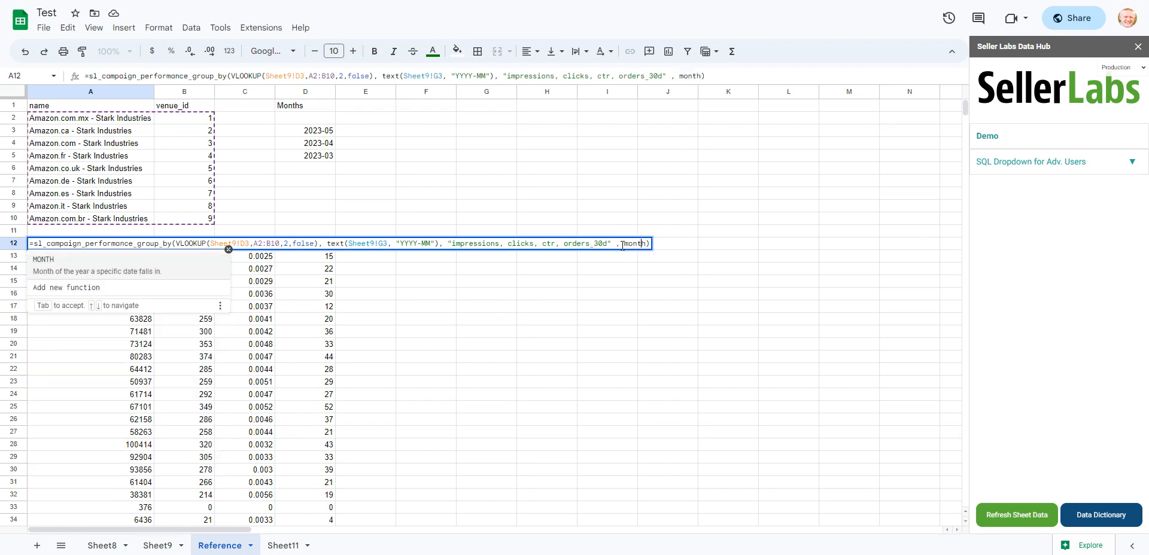
{"action": "left_click", "coordinate": [623, 245]}
{"action": "type", "text": "\"), "}
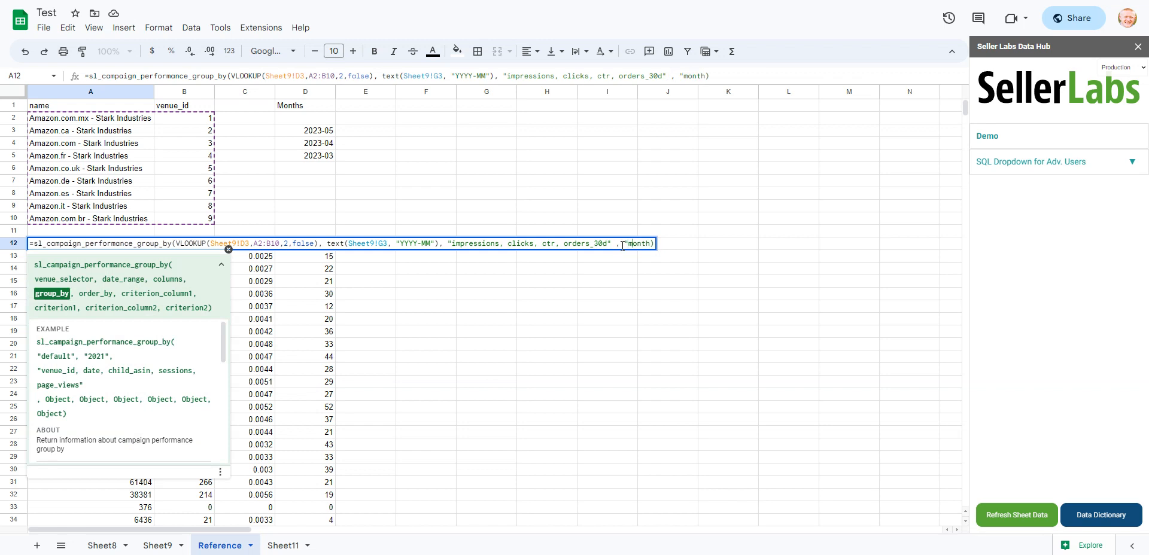
{"action": "type", "text": "\""}
{"action": "key", "text": "Return"}
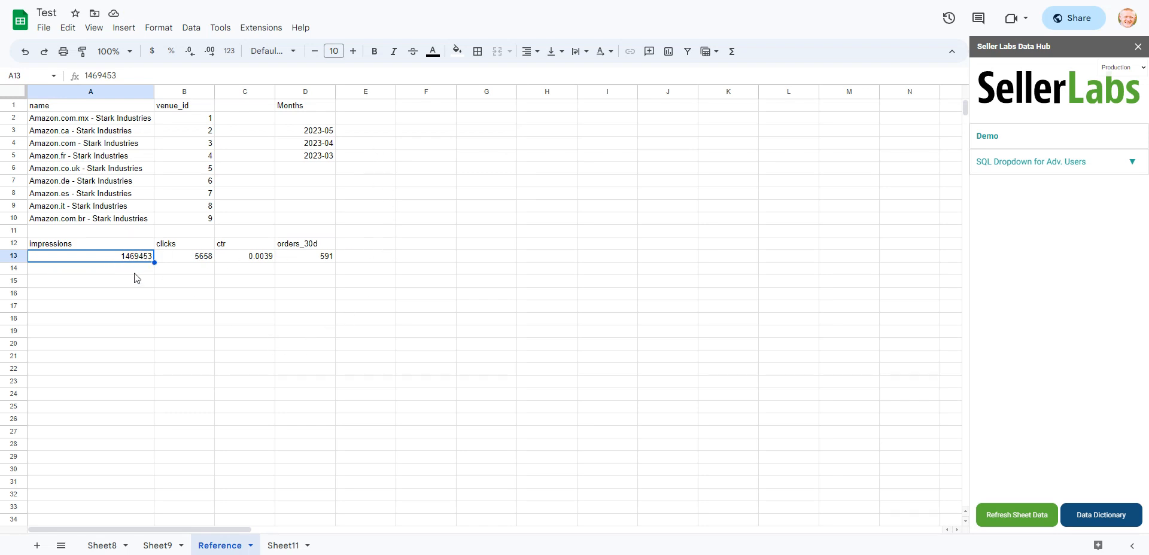
- Link the Impressions cell C6 in the Traffic Report on Sheet9 to Reference!A13
{"action": "left_click", "coordinate": [157, 546]}
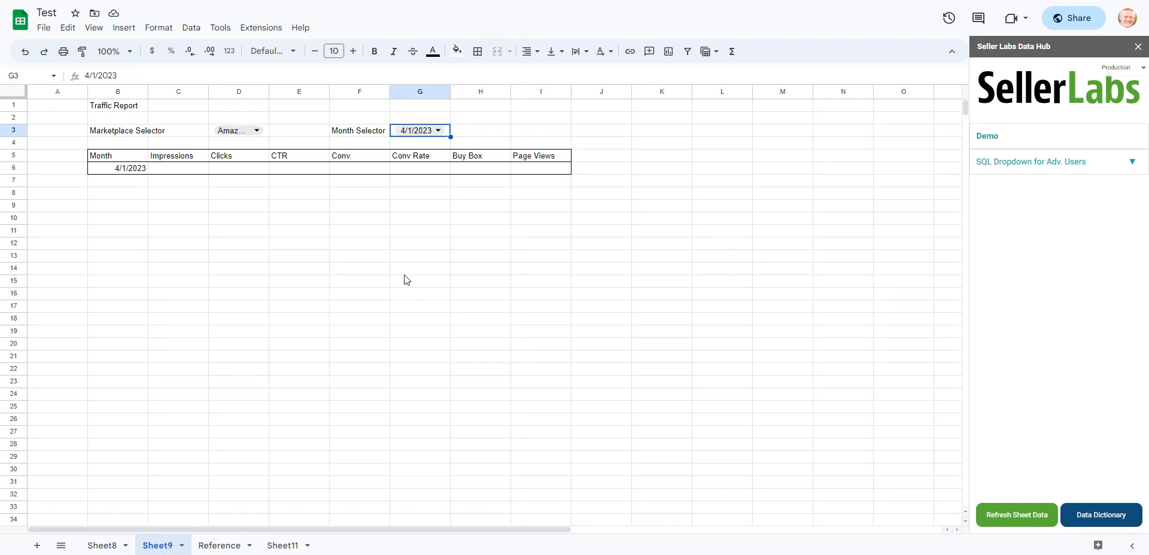
{"action": "left_click", "coordinate": [186, 171]}
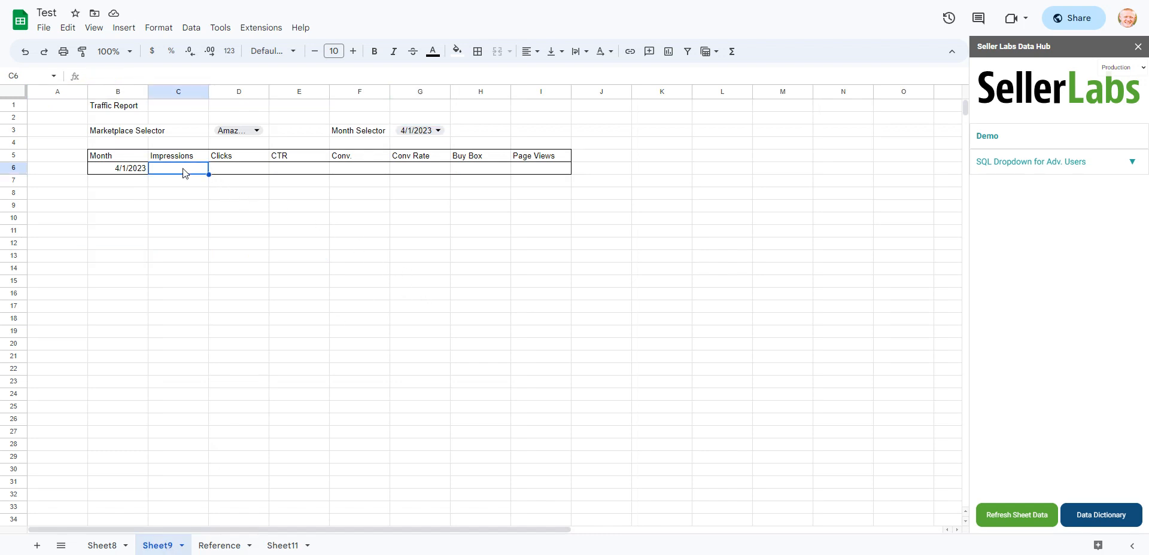
{"action": "type", "text": "="}
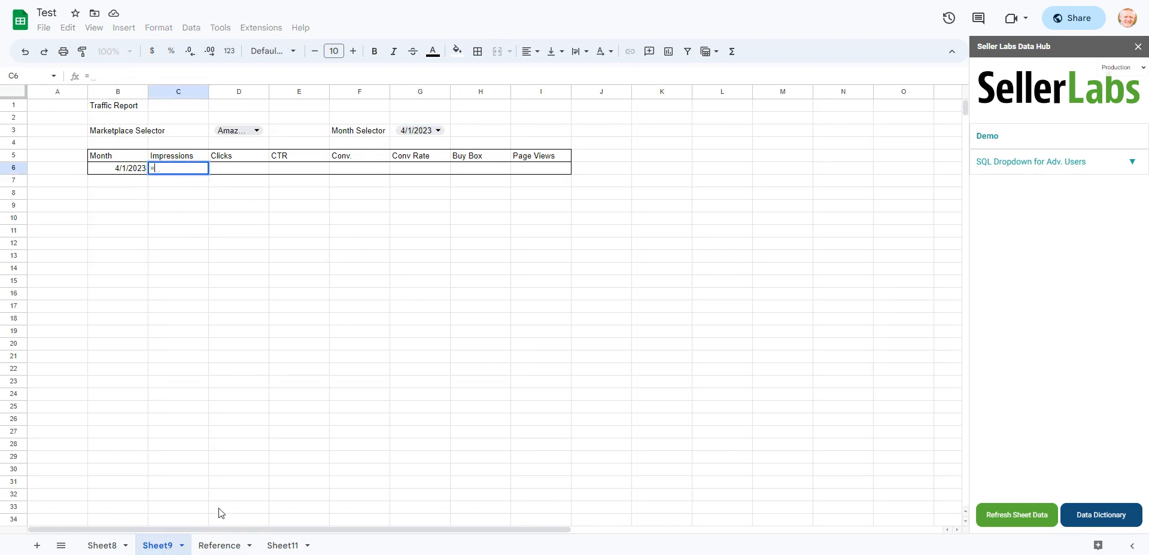
{"action": "left_click", "coordinate": [219, 546]}
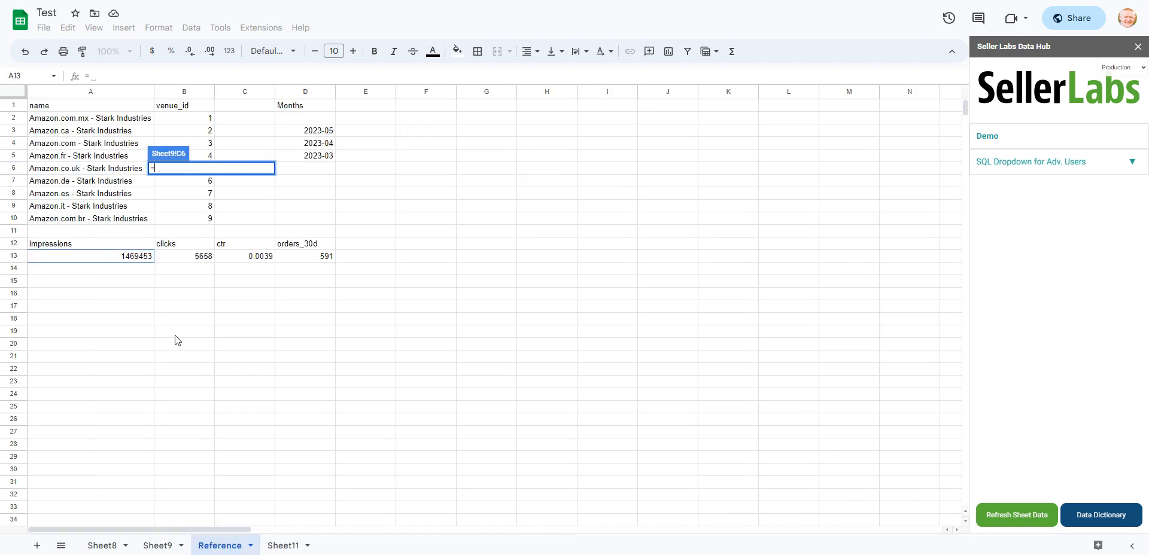
{"action": "left_click", "coordinate": [105, 258]}
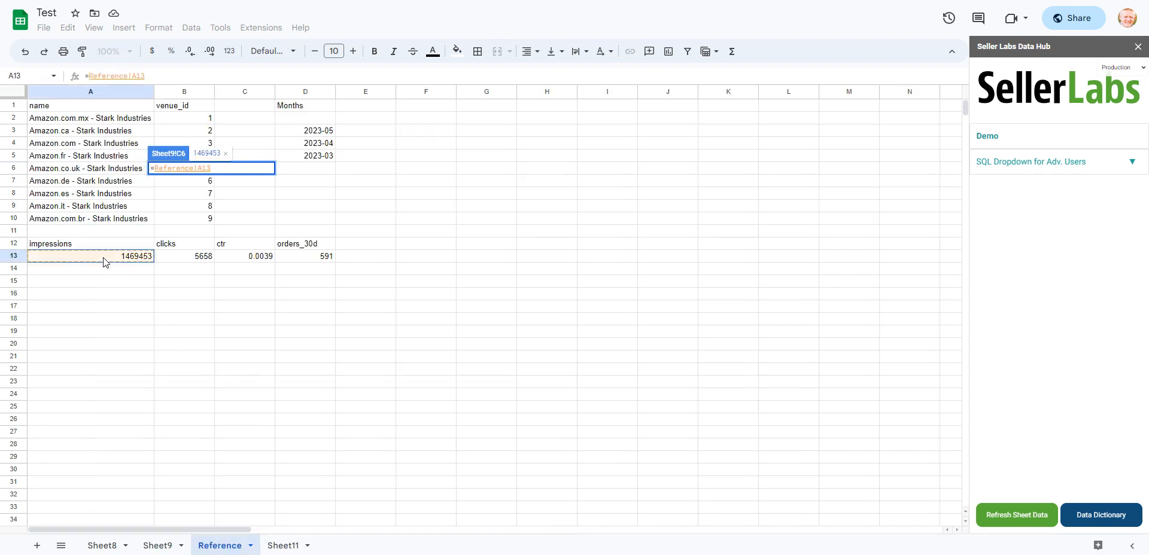
{"action": "key", "text": "Return"}
- Link the Clicks cell D6 in the Traffic Report to Reference!B13
{"action": "left_click", "coordinate": [240, 172]}
{"action": "type", "text": "="}
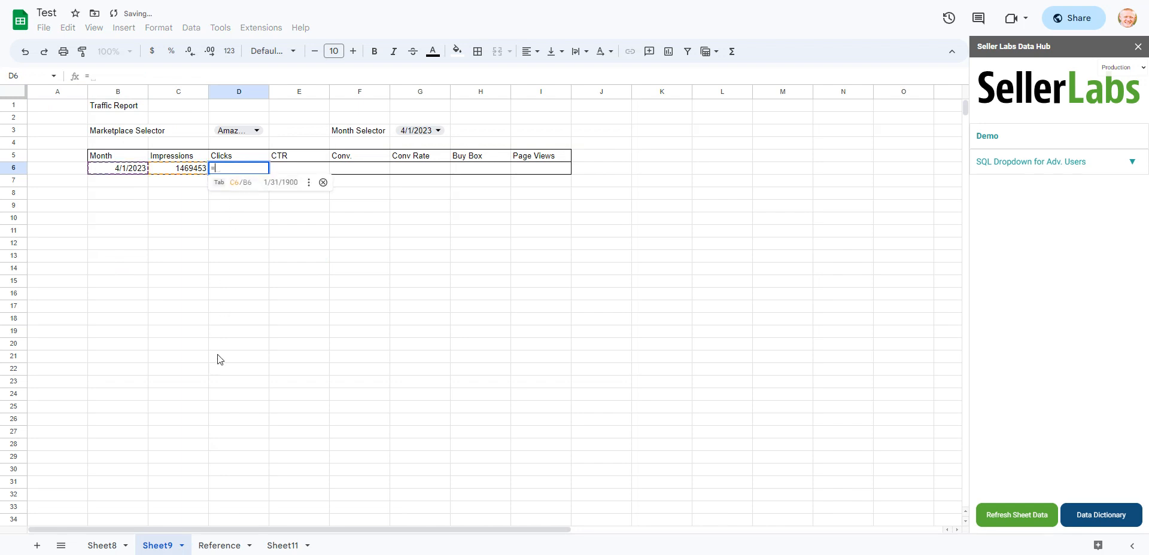
{"action": "left_click", "coordinate": [221, 546]}
{"action": "left_click", "coordinate": [191, 257]}
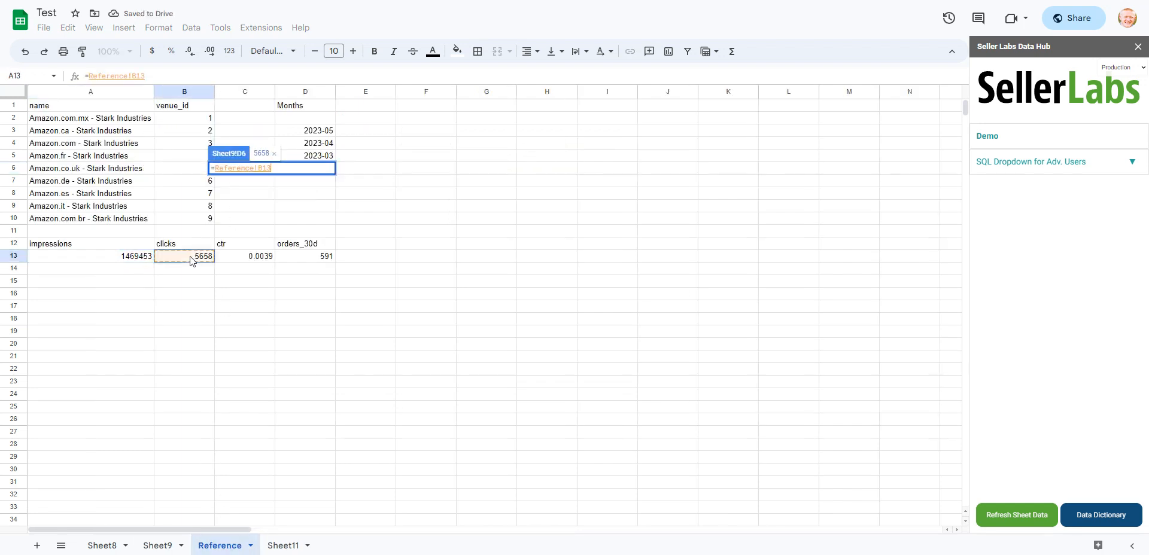
{"action": "key", "text": "Return"}
- Link the CTR cell E6 in the Traffic Report to Reference!C13
{"action": "left_click", "coordinate": [303, 170]}
{"action": "type", "text": "="}
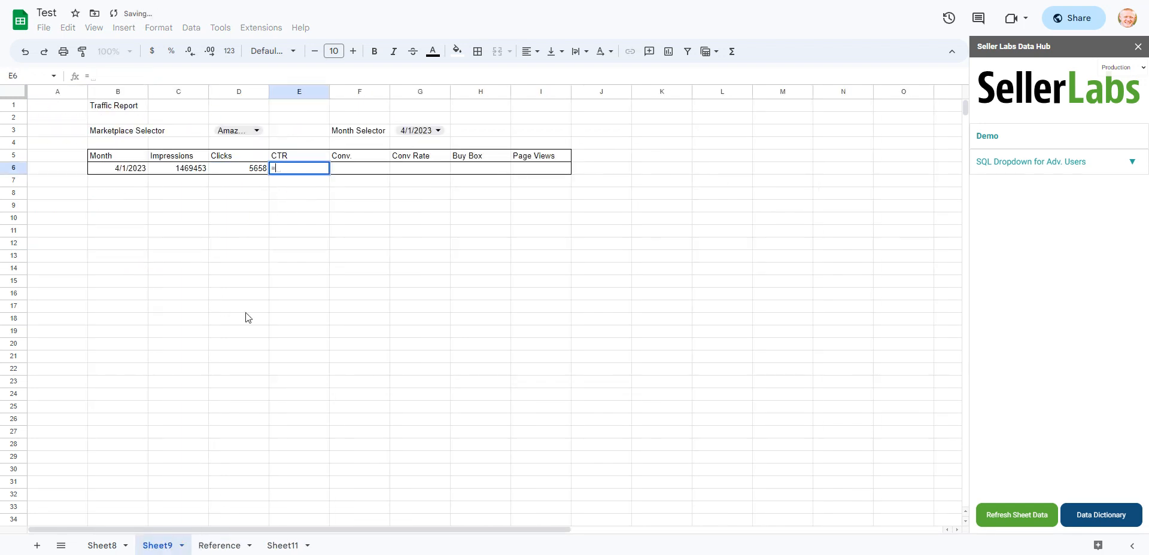
{"action": "left_click", "coordinate": [217, 544]}
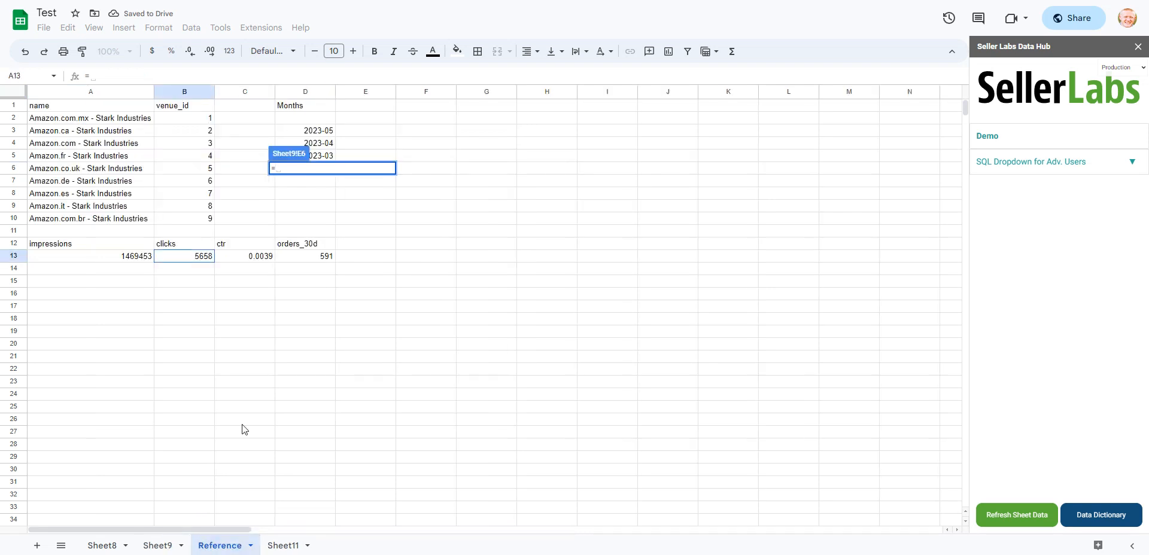
{"action": "left_click", "coordinate": [246, 258]}
{"action": "key", "text": "Return"}
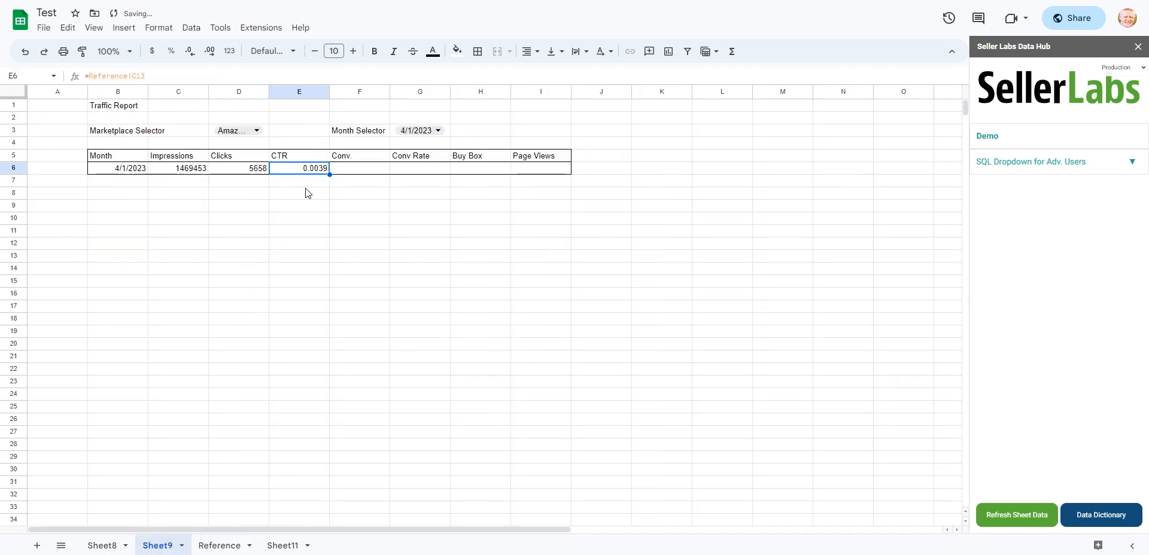
- Link the Conv. cell F6 in the Traffic Report to Reference!D13
{"action": "left_click", "coordinate": [359, 171]}
{"action": "type", "text": "="}
{"action": "left_click", "coordinate": [220, 545]}
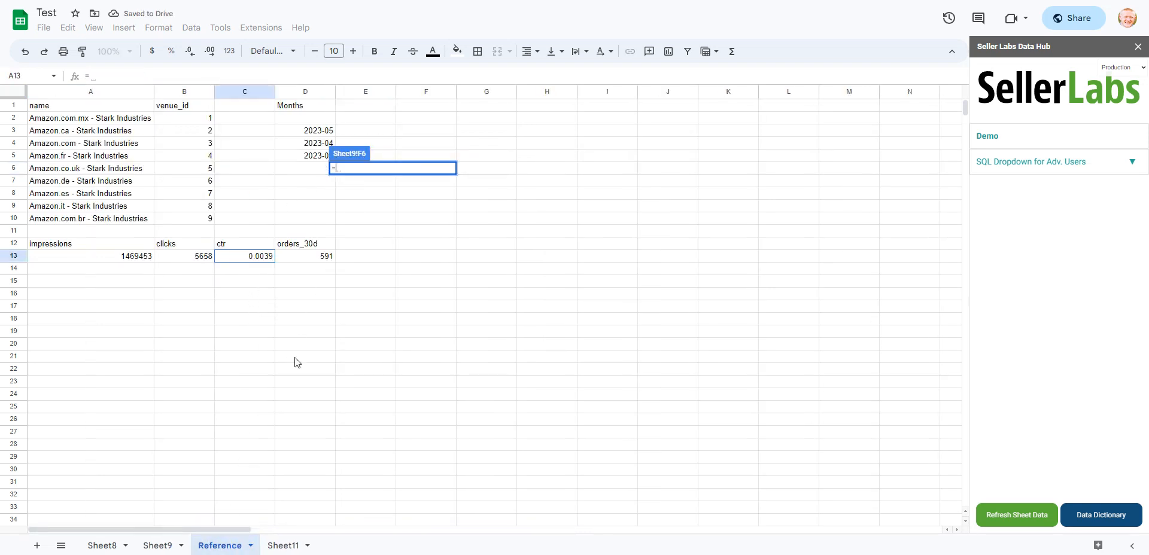
{"action": "left_click", "coordinate": [312, 260]}
{"action": "key", "text": "Return"}
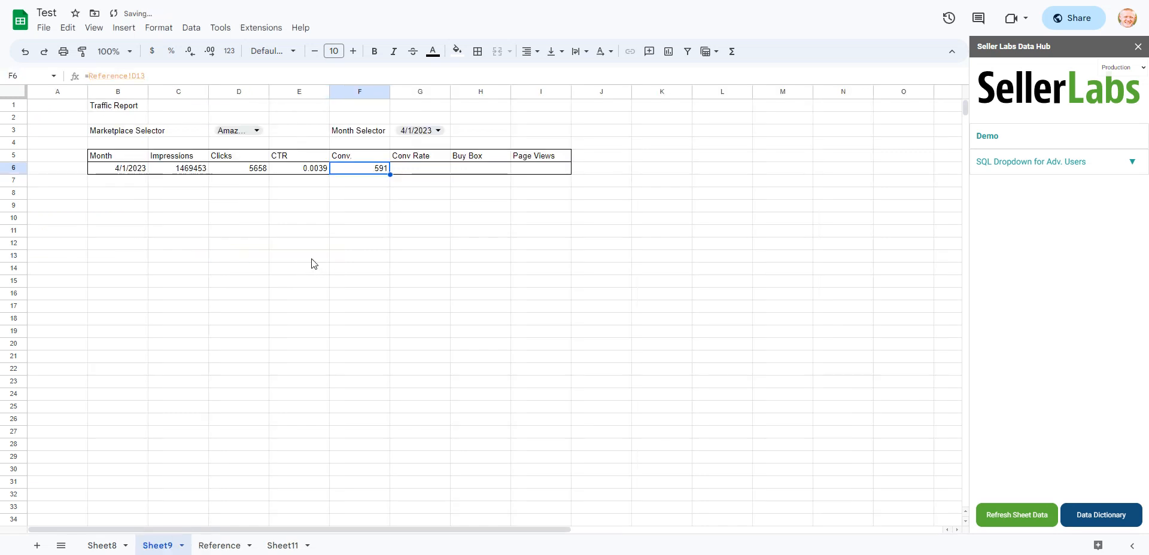
- Calculate the Conv Rate in G6 by dividing conversions by clicks with =F6/D6
{"action": "left_click", "coordinate": [407, 172]}
{"action": "type", "text": "="}
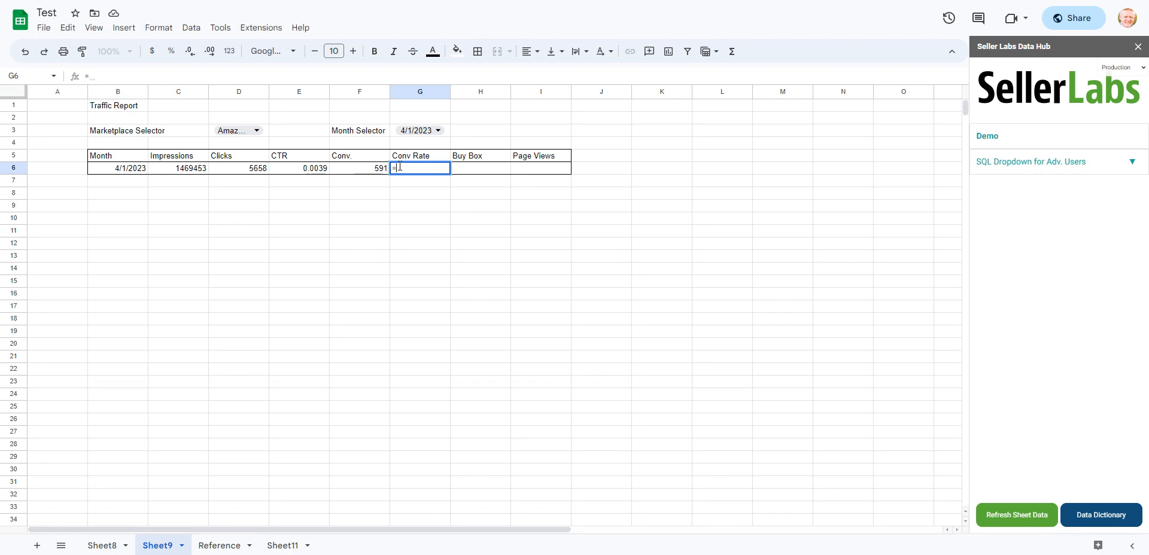
{"action": "left_click", "coordinate": [356, 171]}
{"action": "type", "text": "/"}
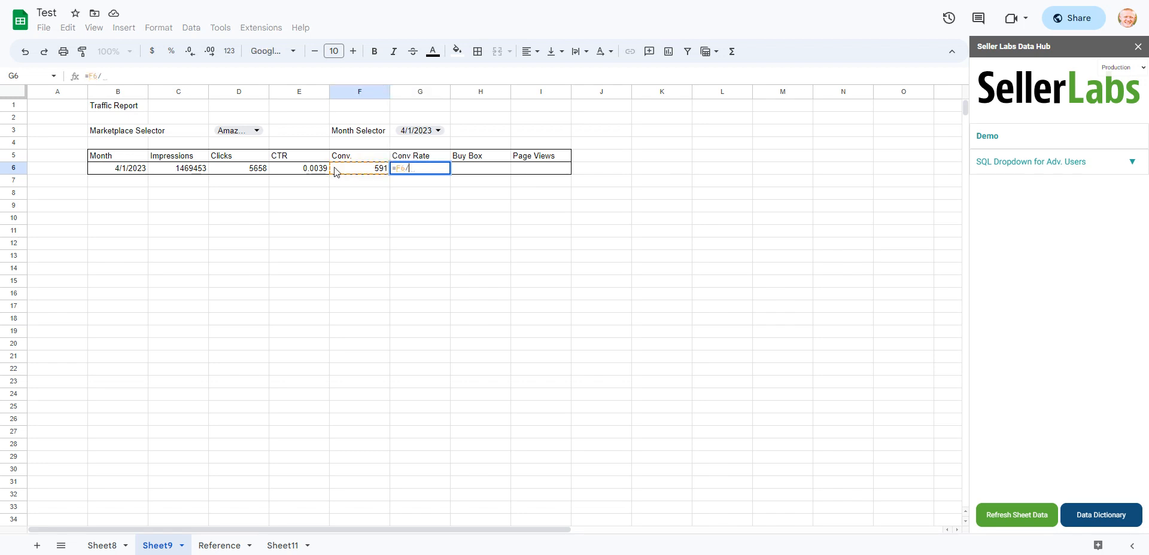
{"action": "left_click", "coordinate": [238, 171]}
{"action": "key", "text": "Return"}
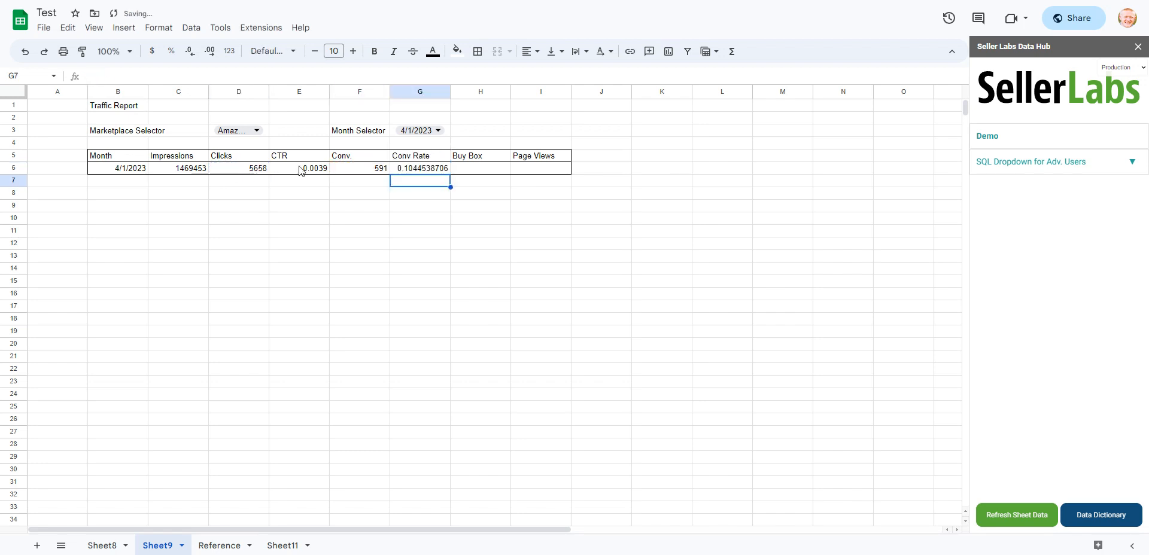
- Format the CTR cell E6 and the Conv Rate cell G6 as percentages
{"action": "left_click", "coordinate": [295, 172]}
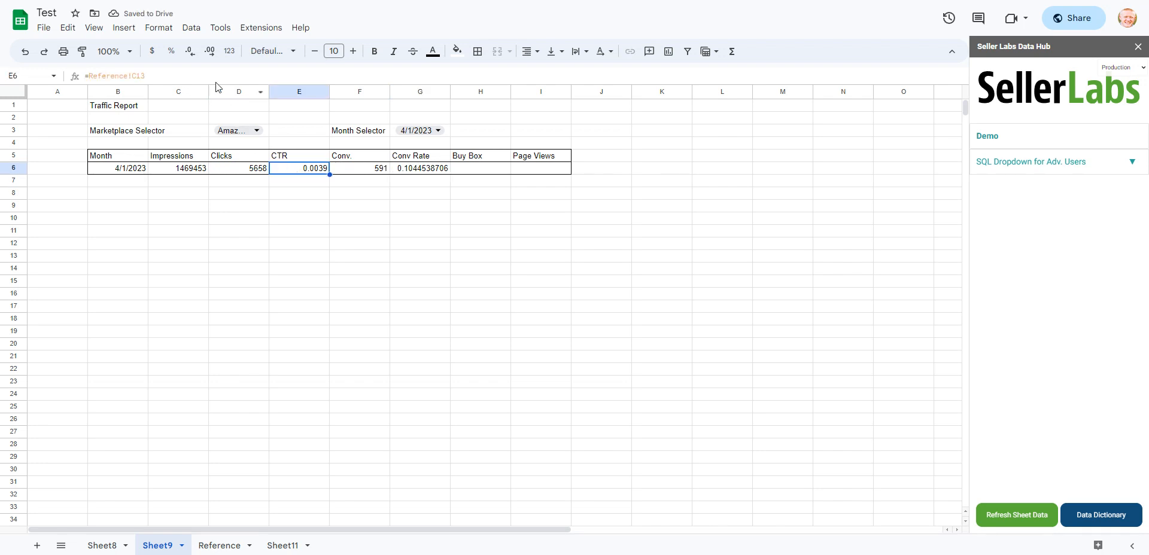
{"action": "left_click", "coordinate": [172, 51]}
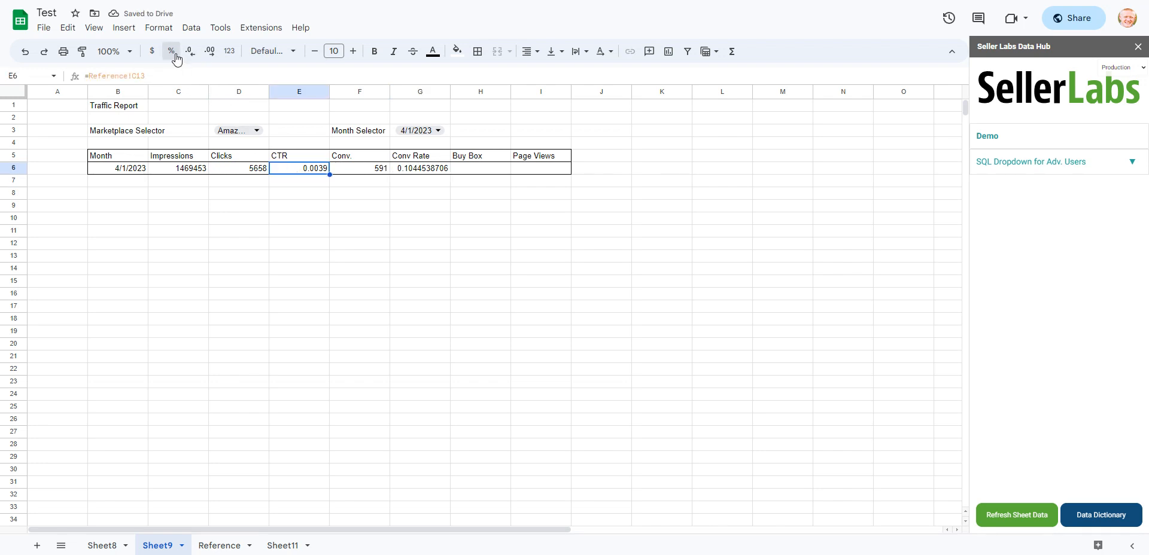
{"action": "left_click", "coordinate": [421, 170]}
{"action": "left_click", "coordinate": [172, 51]}
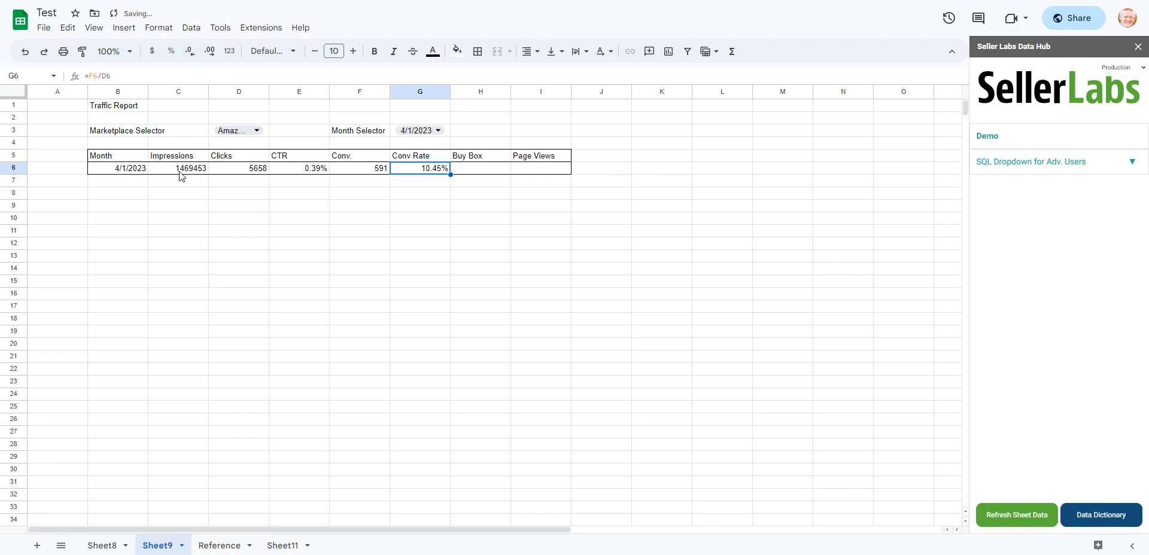
- Apply the Number format to the Impressions and Clicks values in C6:D6
{"action": "left_click_drag", "start_coordinate": [180, 170], "coordinate": [236, 169]}
{"action": "left_click", "coordinate": [229, 57]}
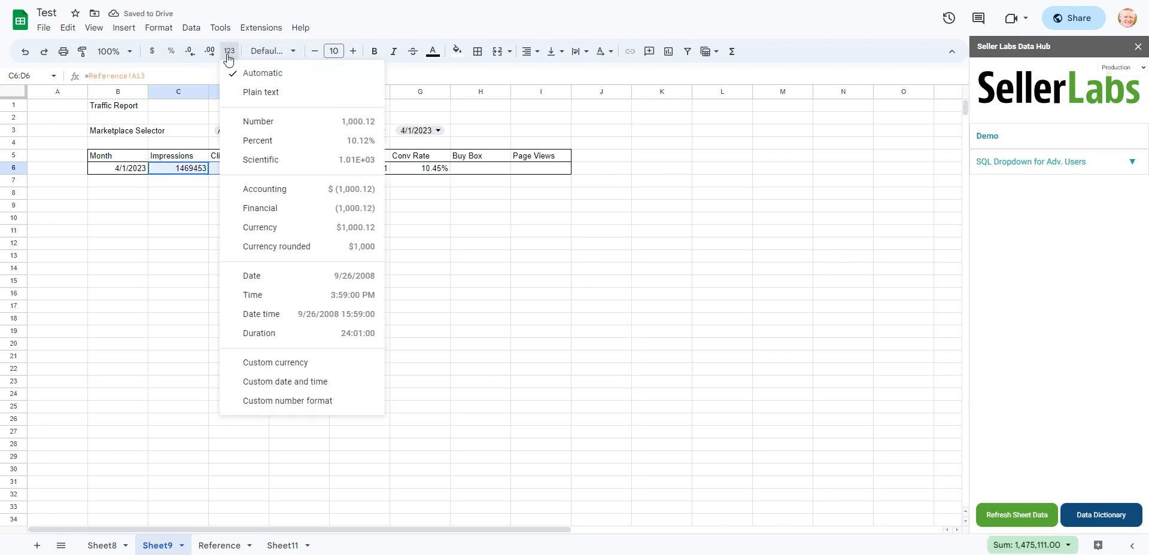
{"action": "left_click", "coordinate": [275, 121]}
{"action": "left_click", "coordinate": [328, 222]}
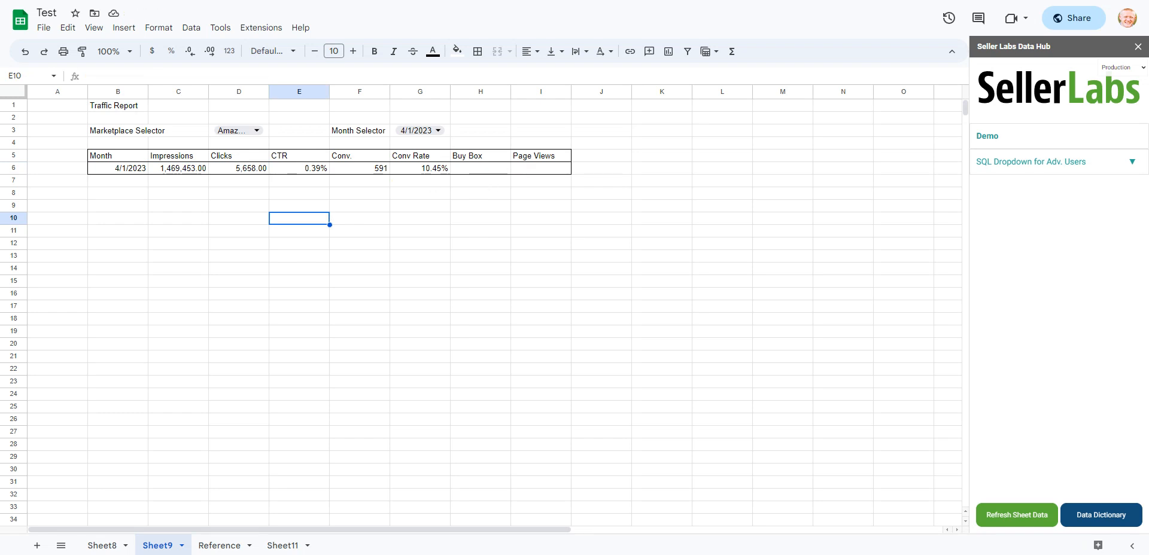
- Start an sl_amazon_traffic_group_by formula in cell A15 of the Reference sheet
{"action": "left_click", "coordinate": [220, 546]}
{"action": "left_click", "coordinate": [94, 245]}
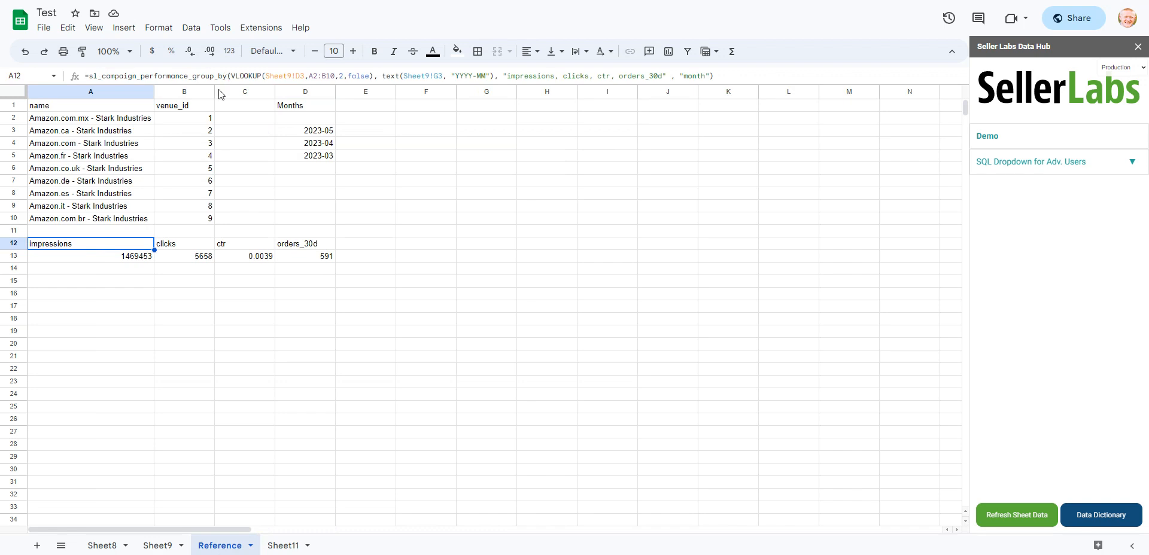
{"action": "left_click", "coordinate": [102, 286]}
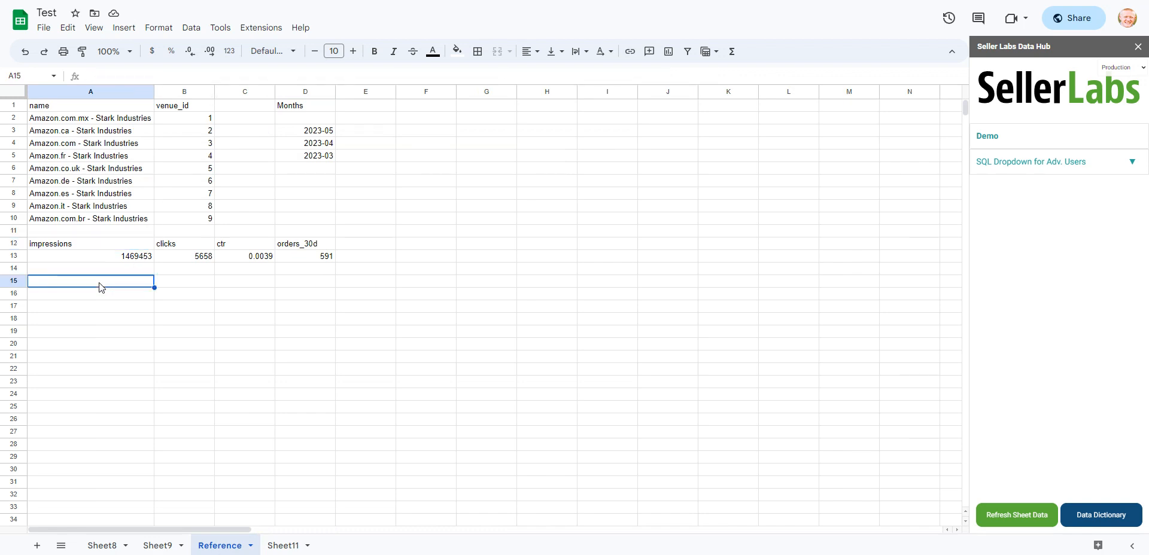
{"action": "type", "text": "=sl_"}
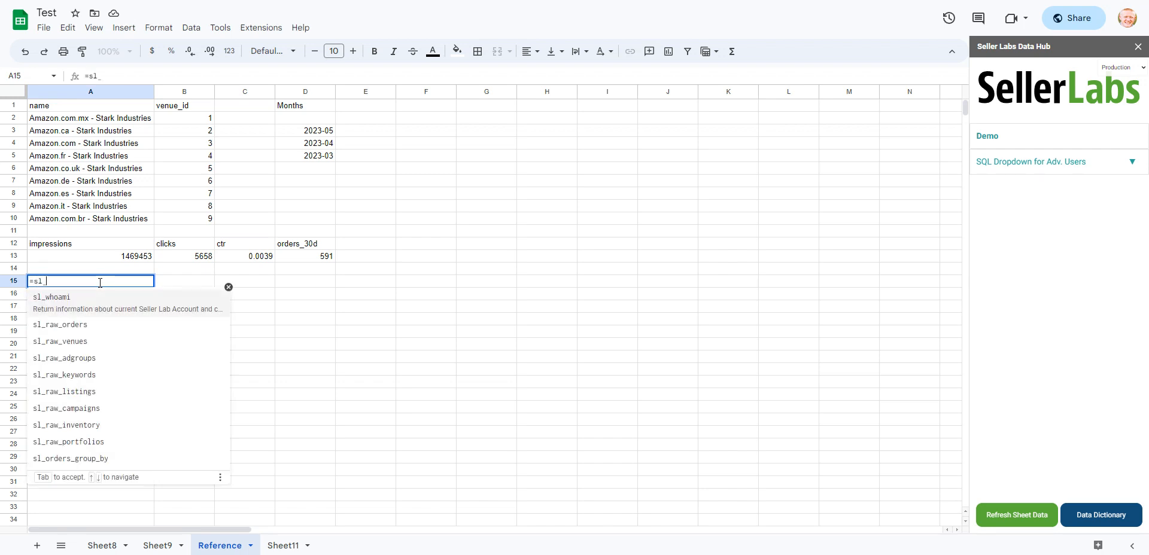
{"action": "type", "text": "ama"}
{"action": "key", "text": "Tab"}
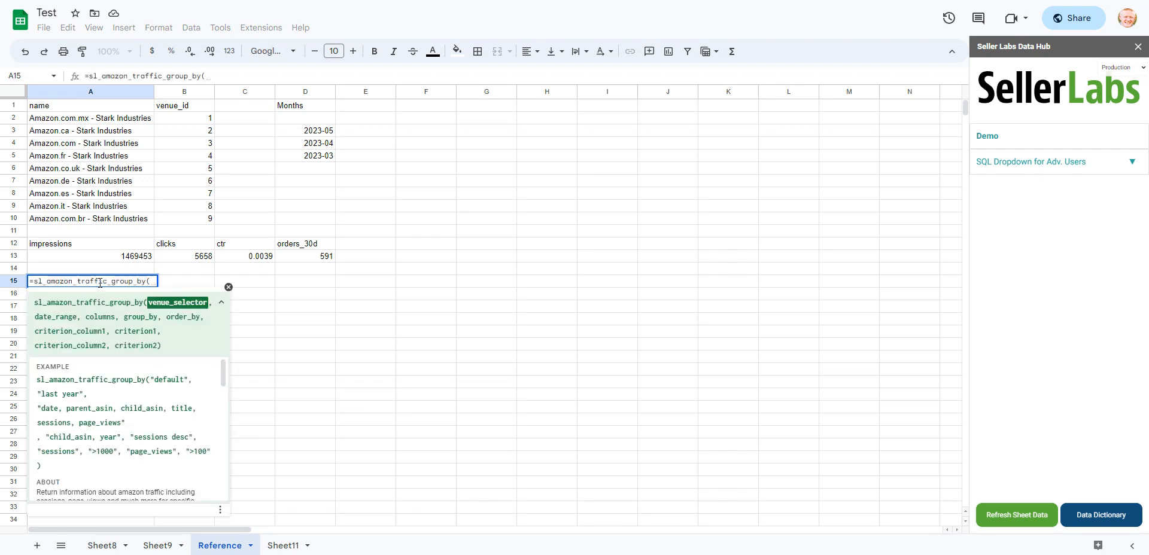
- Enter VLOOKUP(Sheet9!D3,A2:B10,2,false) as the venue selector argument of the traffic formula in Reference cell A15
{"action": "type", "text": "VLOOKUP("}
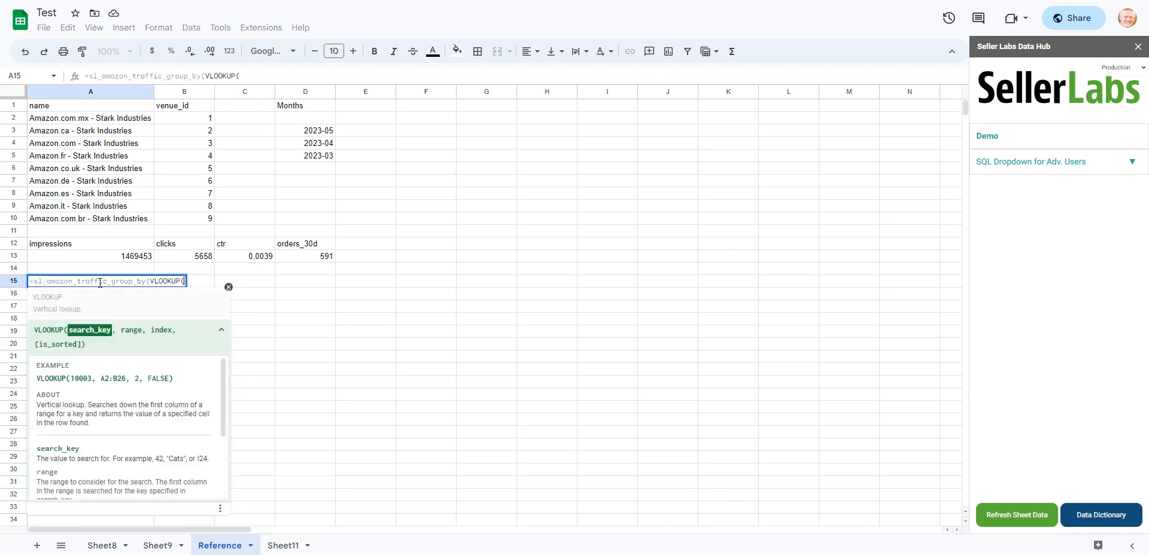
{"action": "key", "text": "Tab"}
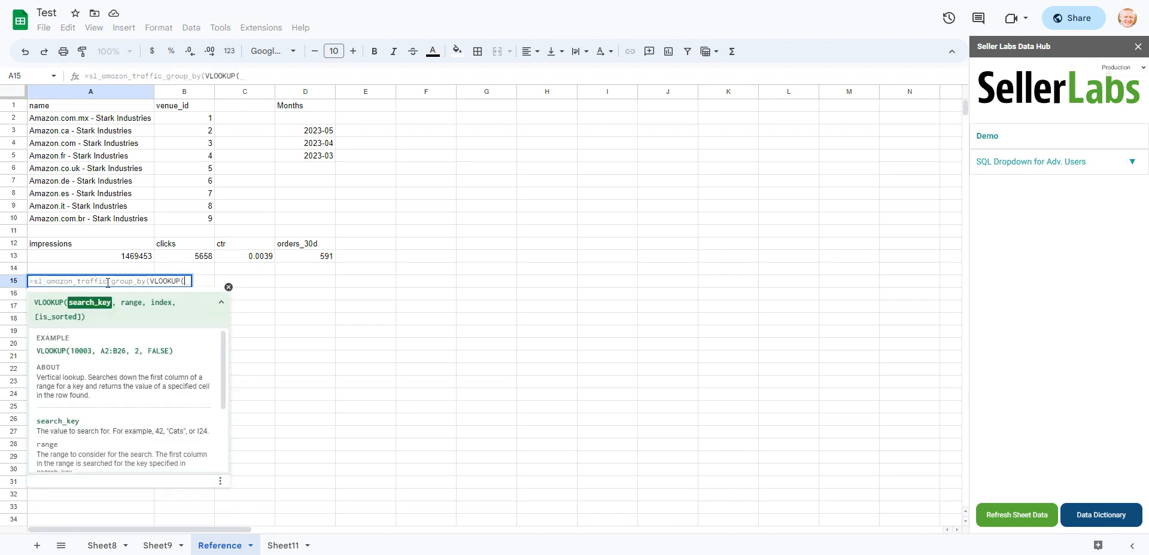
{"action": "left_click", "coordinate": [158, 545]}
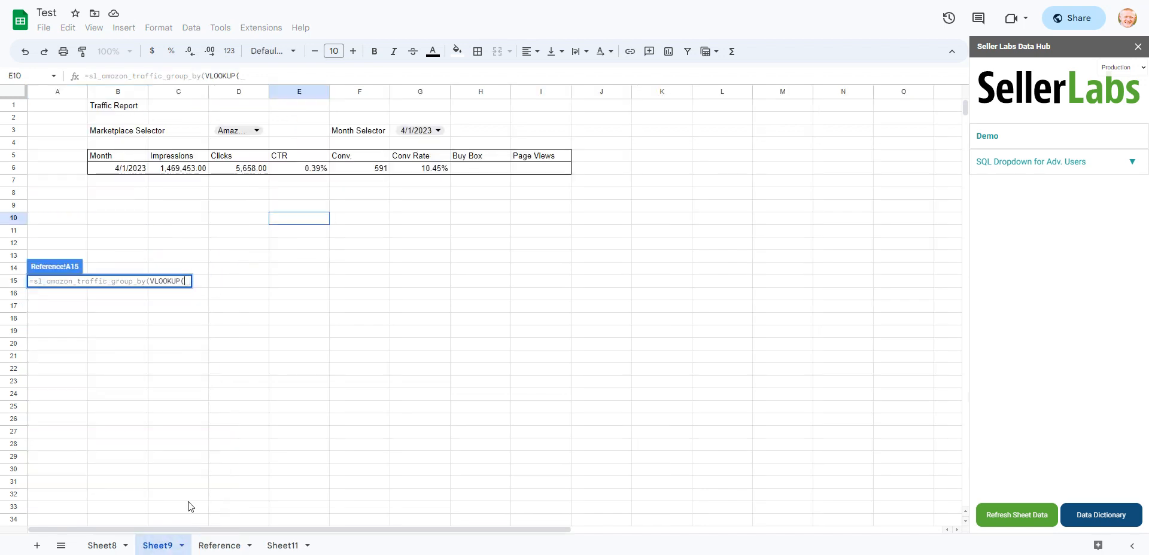
{"action": "left_click", "coordinate": [263, 138]}
{"action": "type", "text": ","}
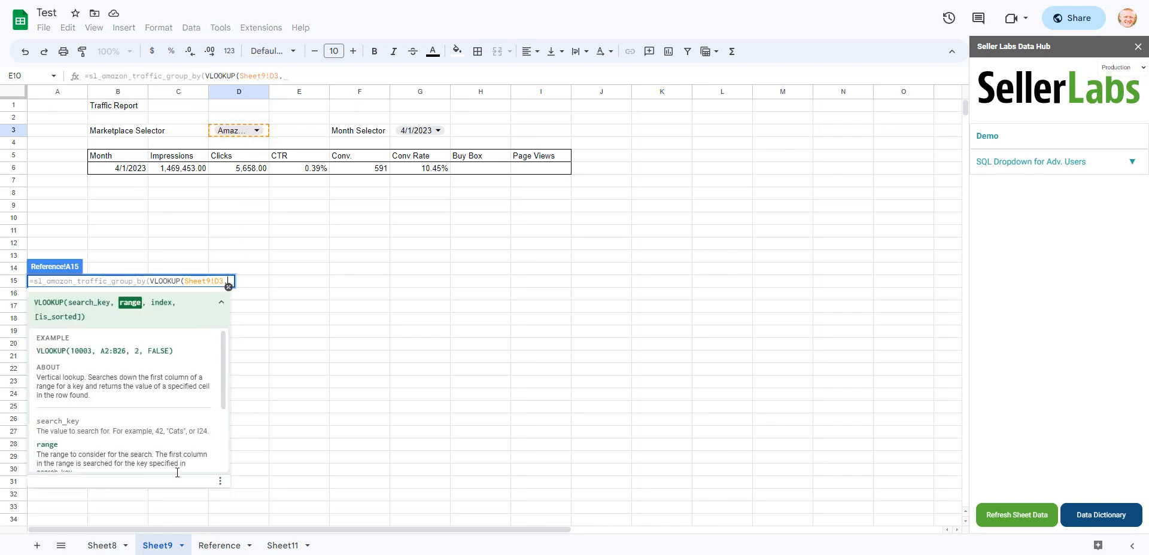
{"action": "left_click", "coordinate": [218, 546]}
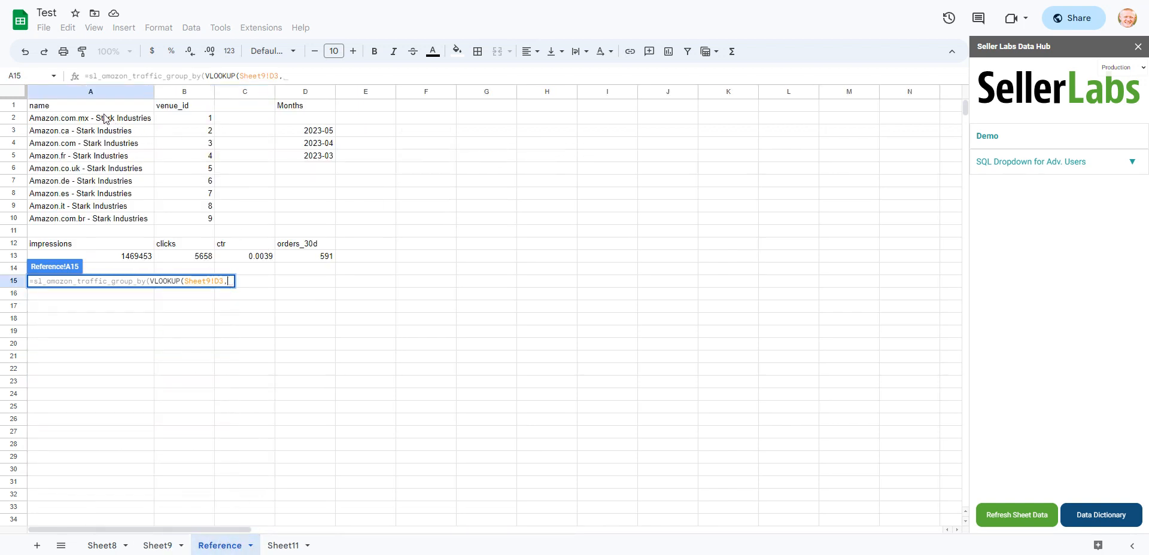
{"action": "left_click_drag", "start_coordinate": [103, 120], "coordinate": [192, 217]}
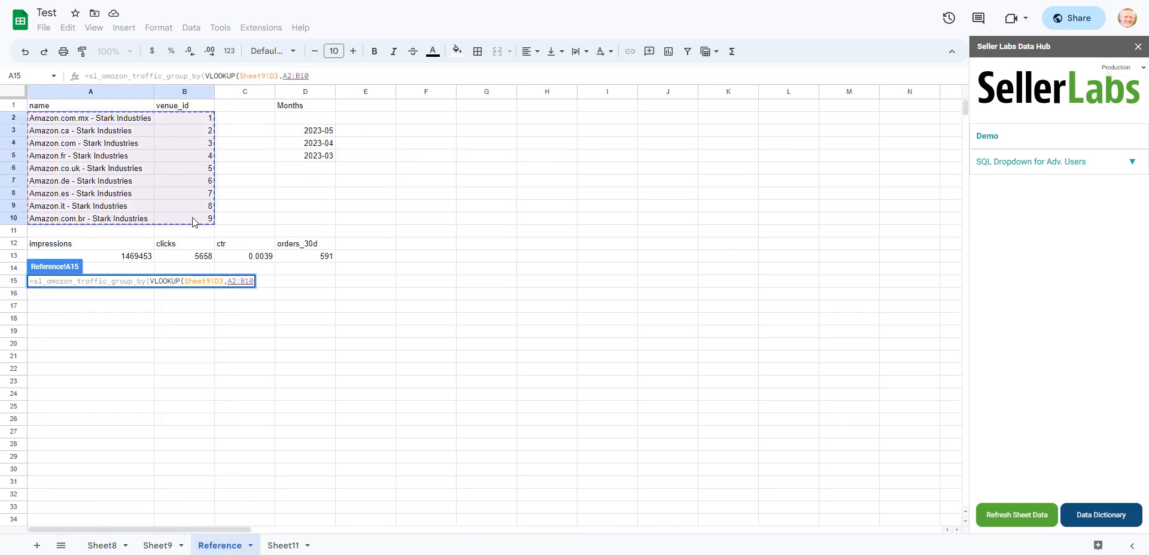
{"action": "type", "text": ",2,false"}
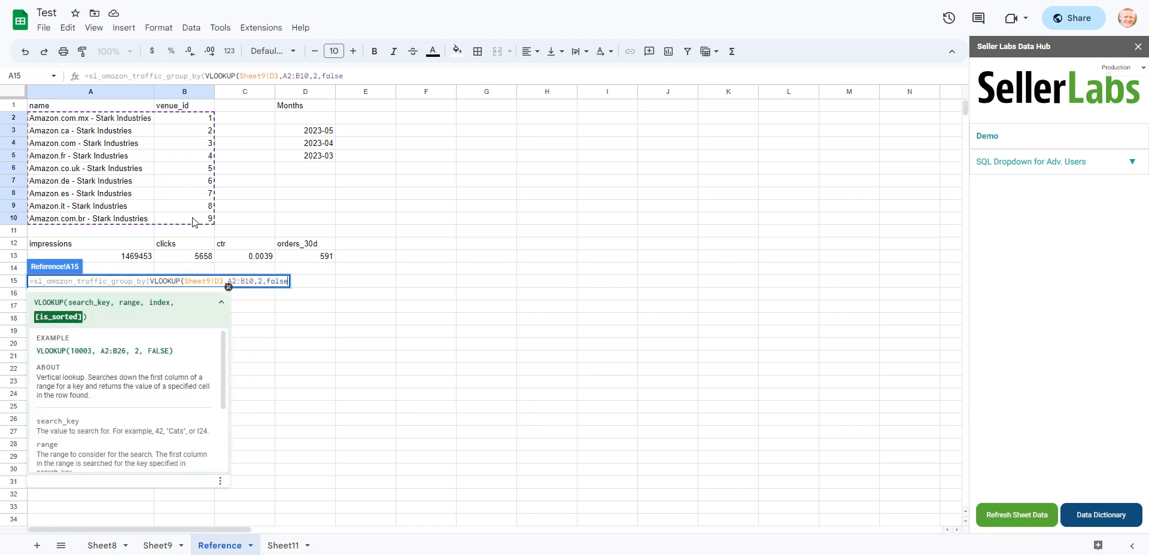
{"action": "type", "text": "),"}
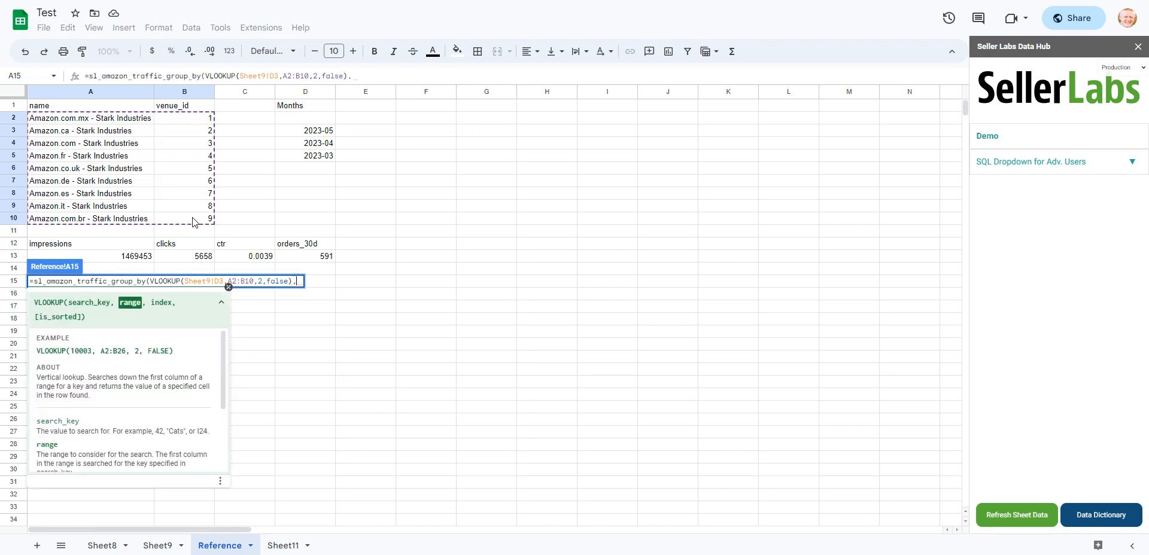
- Set the formula's date range to text(Sheet9!G3, "YYYY-MM"), enter the formula, and check the returned month column
{"action": "left_click", "coordinate": [157, 546]}
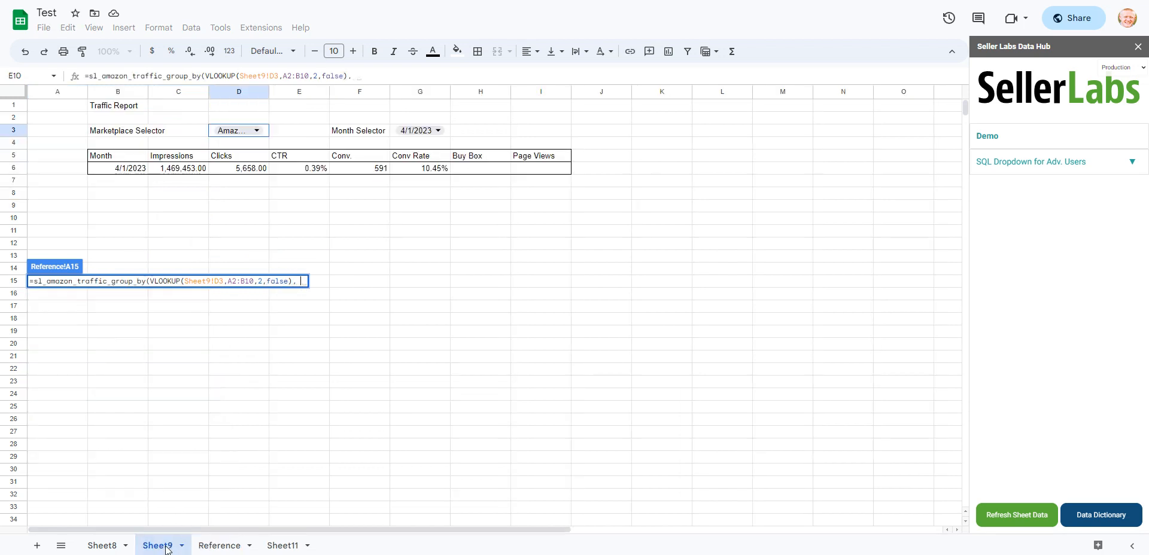
{"action": "left_click", "coordinate": [447, 132]}
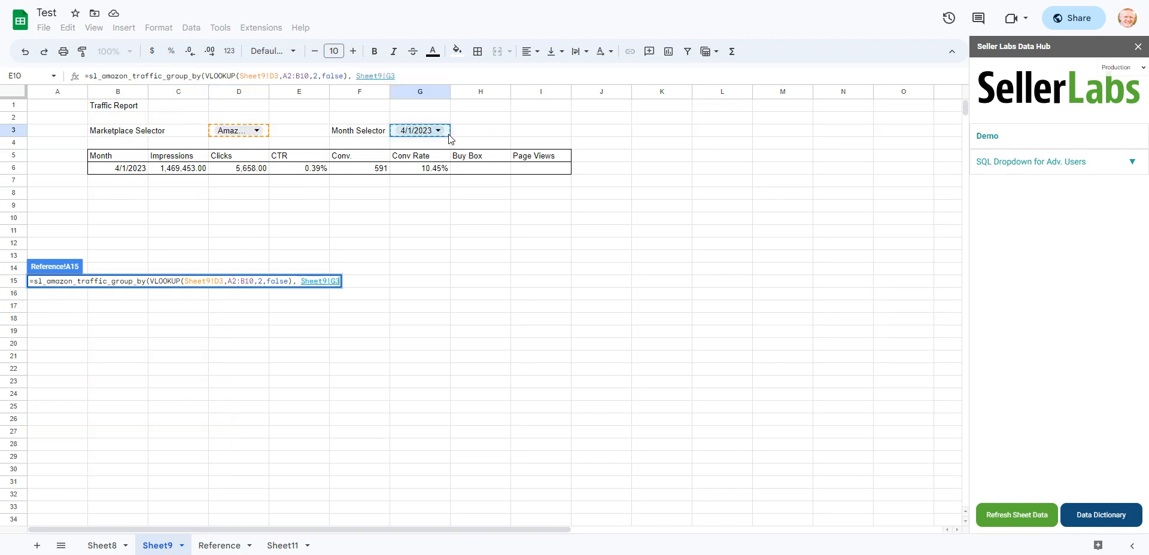
{"action": "left_click", "coordinate": [302, 281]}
{"action": "type", "text": "text("}
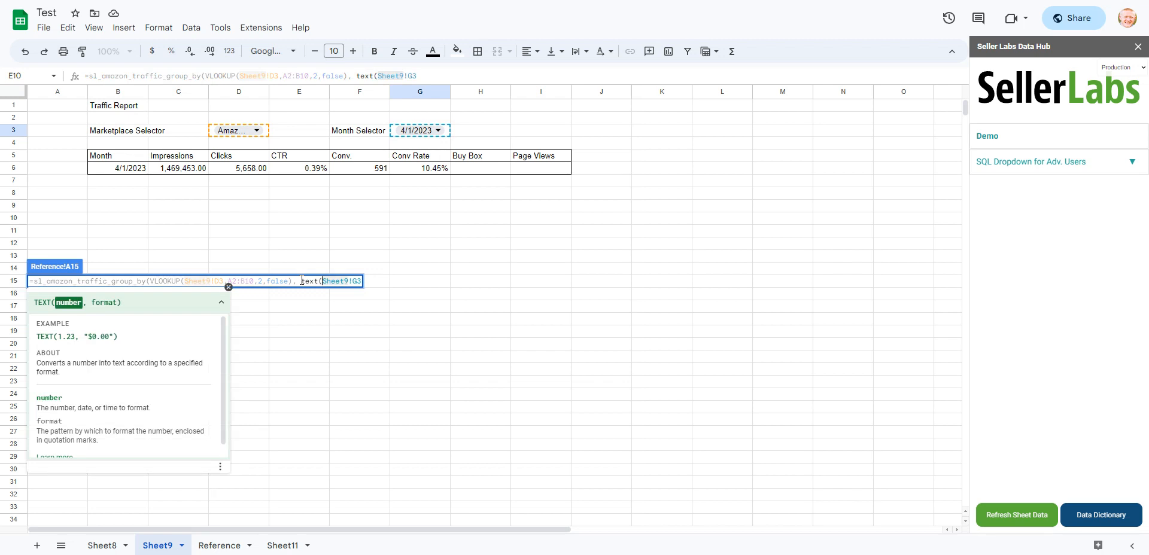
{"action": "key", "text": "Right"}
{"action": "key", "text": "Right"}
{"action": "key", "text": "Right"}
{"action": "key", "text": "Right"}
{"action": "key", "text": "Right"}
{"action": "key", "text": "Right"}
{"action": "key", "text": "Right"}
{"action": "key", "text": "Right"}
{"action": "type", "text": ", \"YY"}
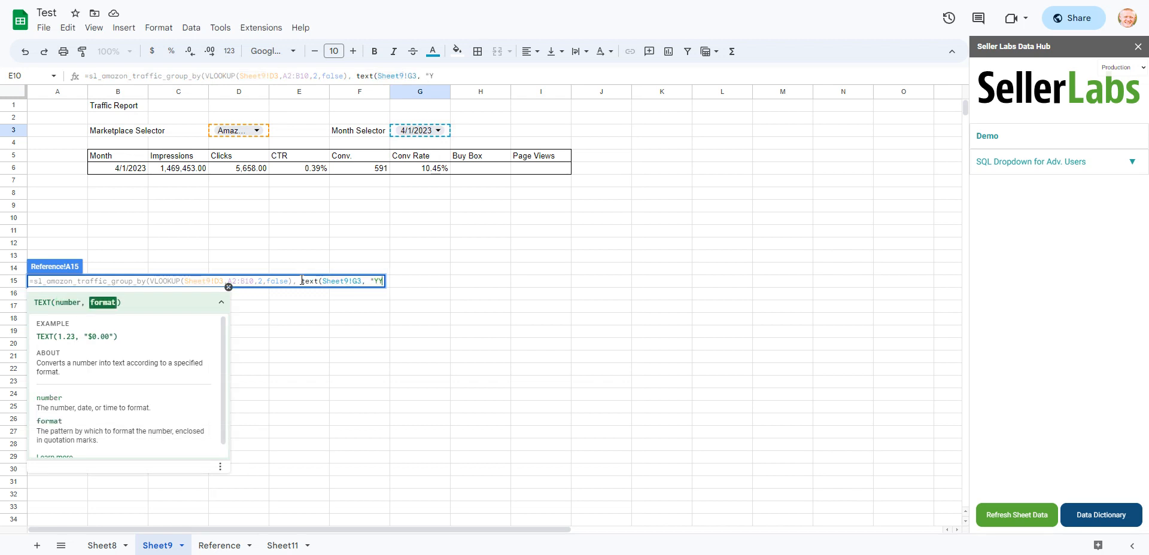
{"action": "type", "text": "YY-MM\")"}
{"action": "key", "text": "Return"}
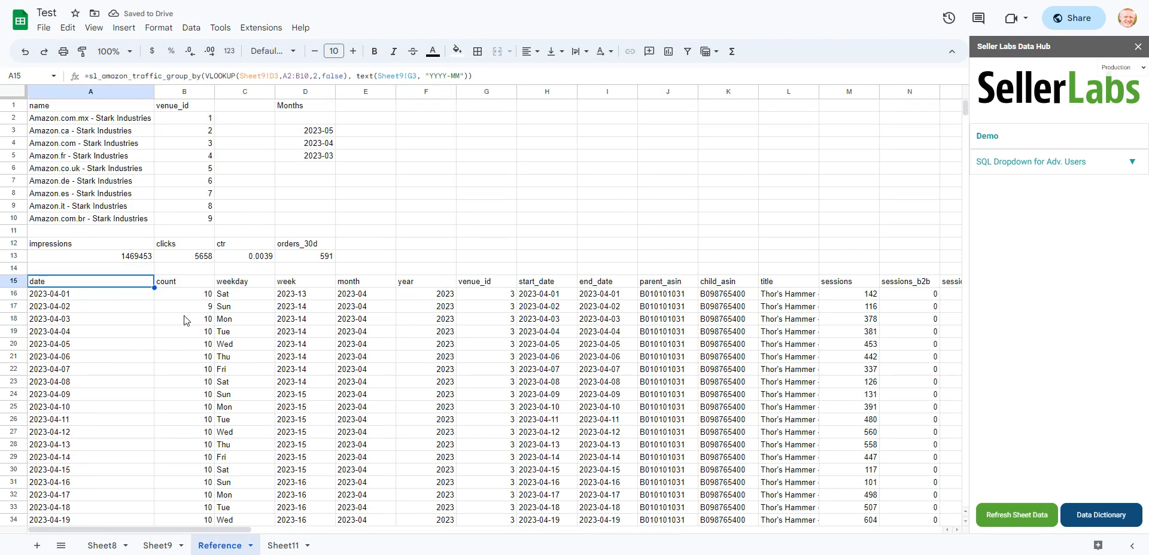
{"action": "left_click_drag", "start_coordinate": [365, 293], "coordinate": [368, 509]}
{"action": "left_click", "coordinate": [381, 413]}
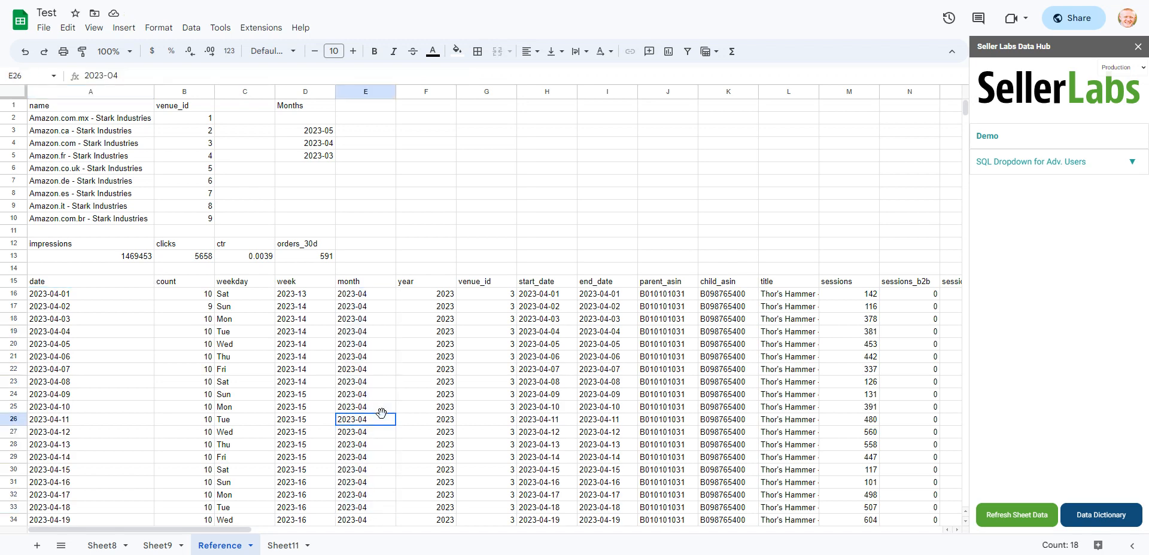
- Reopen the traffic formula in A15 and start its columns argument with page_views
{"action": "left_click", "coordinate": [128, 284]}
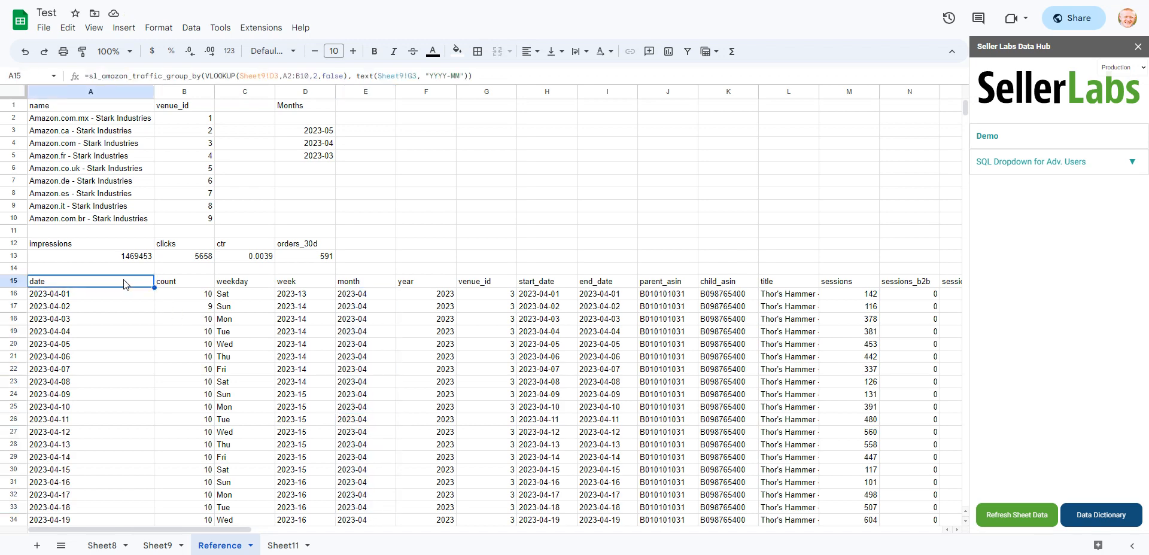
{"action": "left_click", "coordinate": [468, 75]}
{"action": "type", "text": ","}
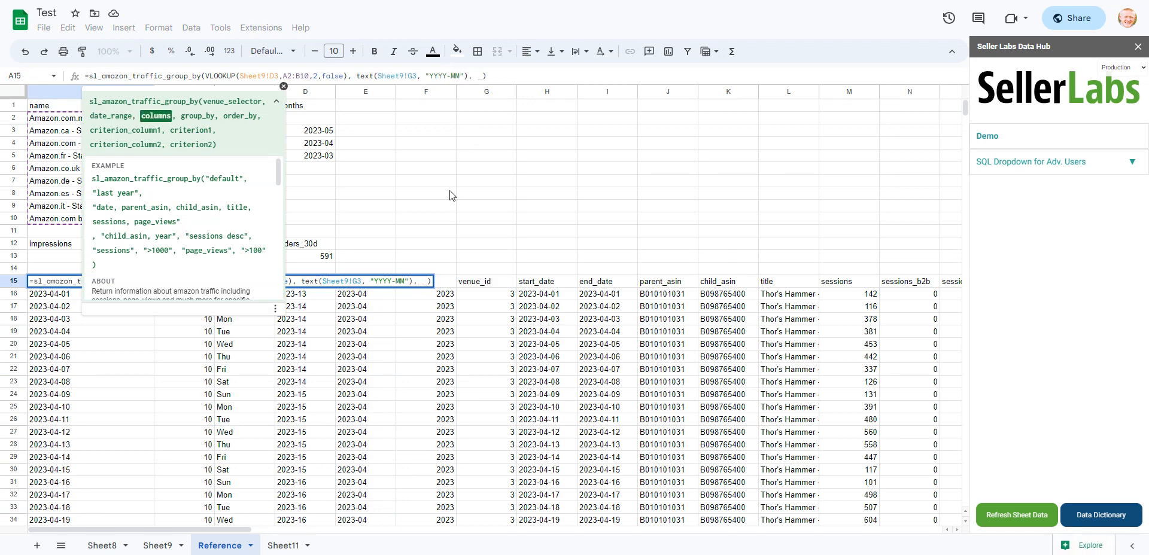
{"action": "left_click", "coordinate": [160, 548]}
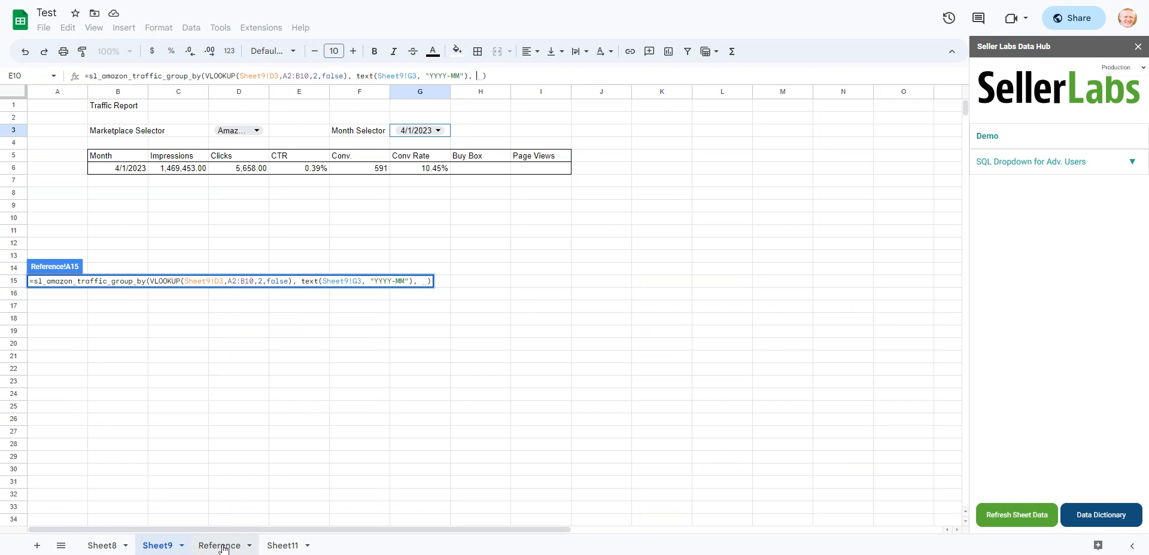
{"action": "left_click", "coordinate": [223, 548]}
{"action": "type", "text": "\""}
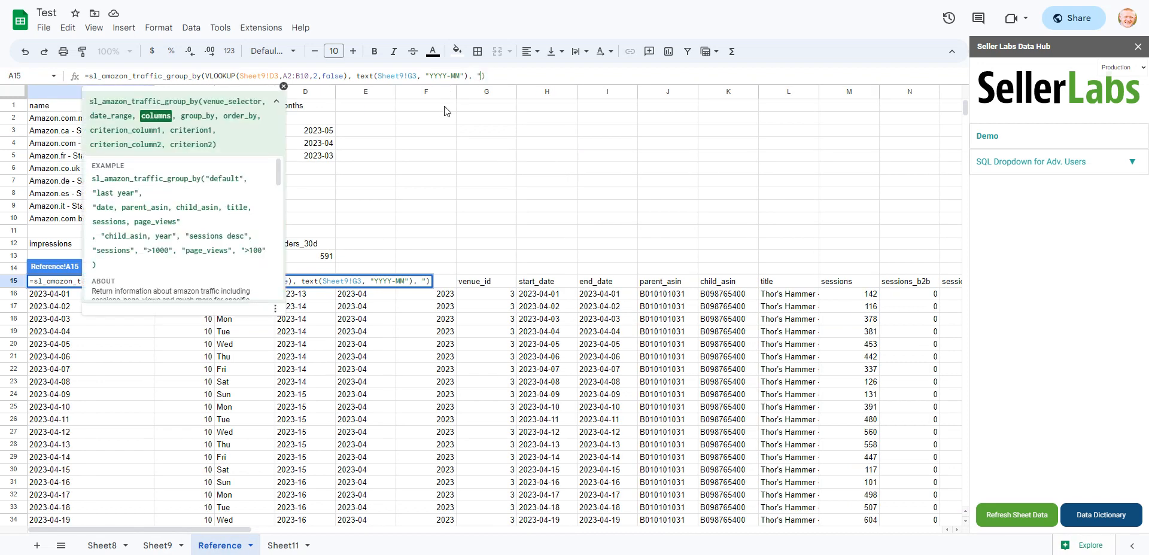
{"action": "type", "text": "poge"}
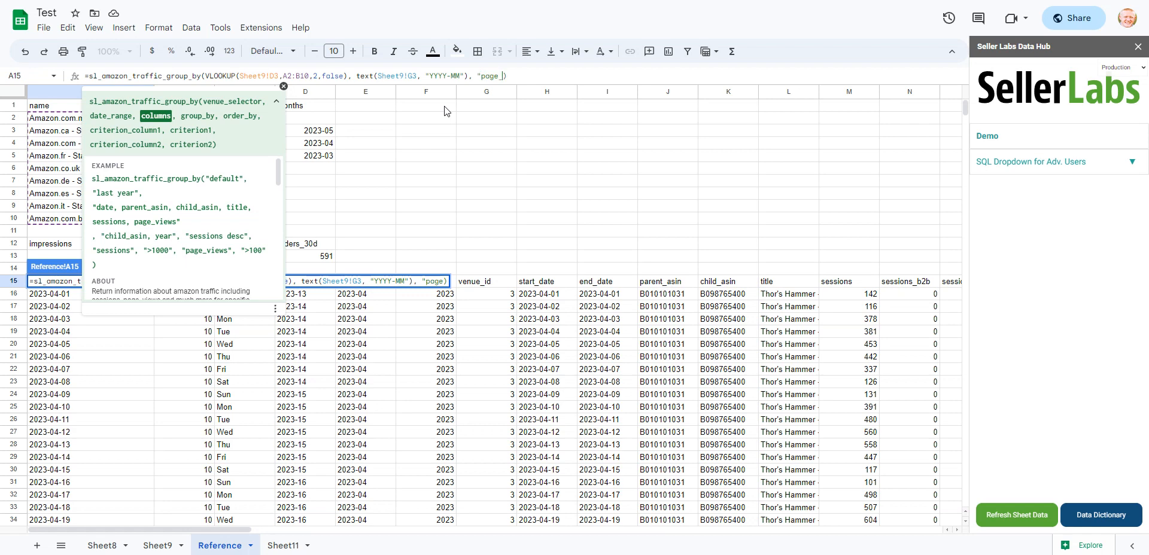
{"action": "type", "text": "_views,"}
- Look up the available traffic columns in the function help and add buy_box_percentage to the columns argument
{"action": "scroll", "coordinate": [232, 214], "scroll_direction": "down", "scroll_amount": 4}
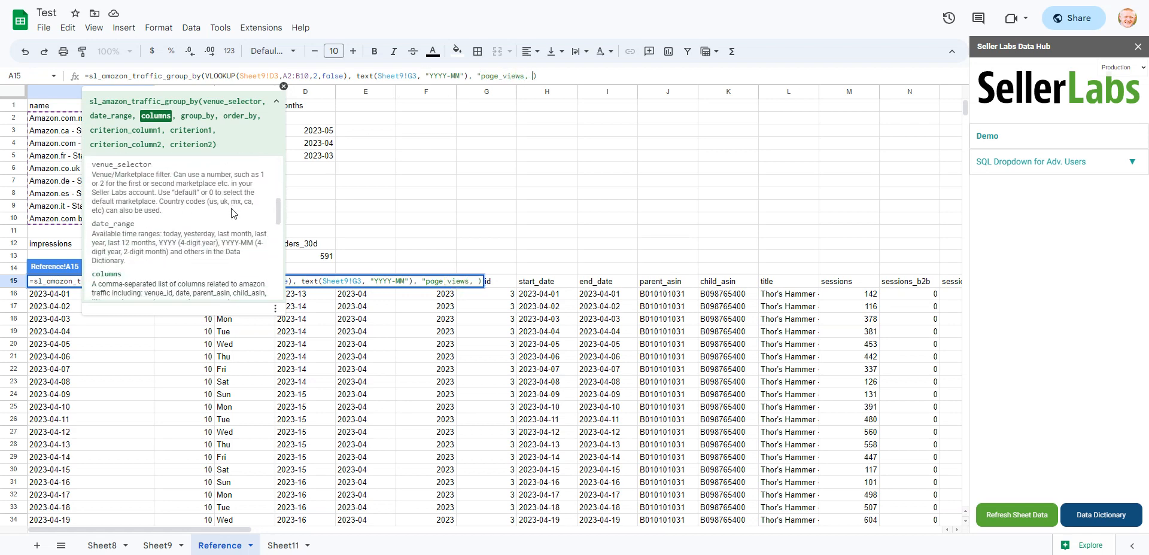
{"action": "scroll", "coordinate": [232, 214], "scroll_direction": "down", "scroll_amount": 1}
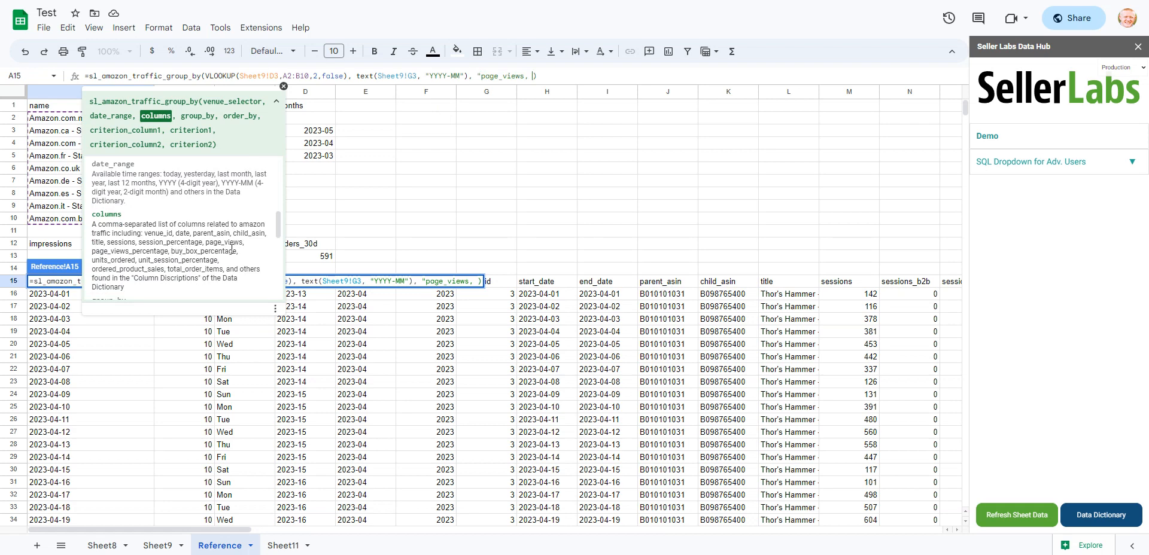
{"action": "type", "text": "buy_box_perceno"}
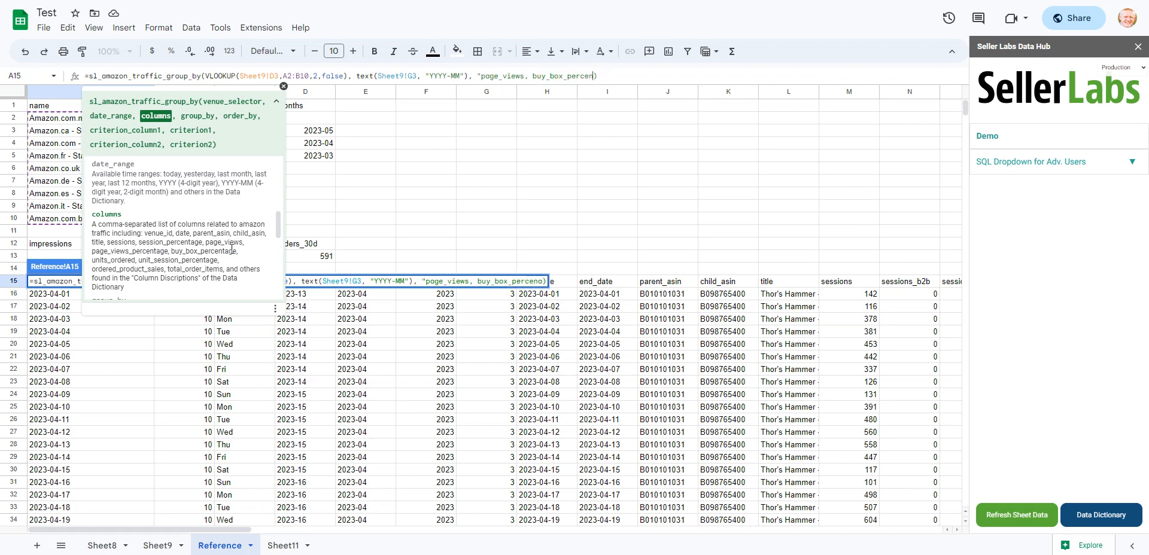
{"action": "type", "text": "ge\", "}
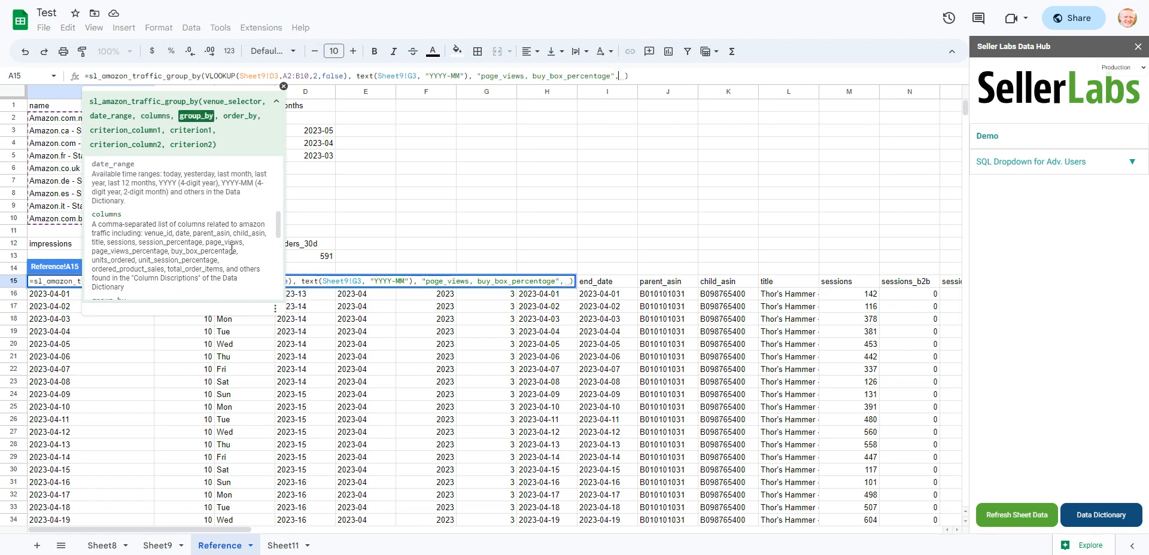
{"action": "type", "text": "\"month\""}
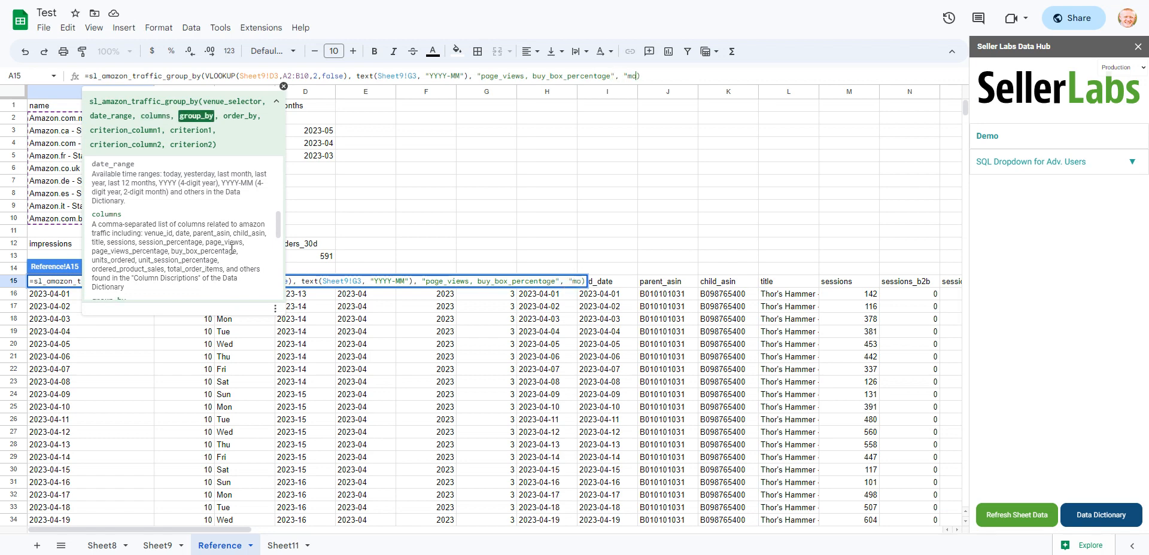
{"action": "type", "text": "\""}
- Group the traffic formula's results by "month" and enter the formula
{"action": "key", "text": "Return"}
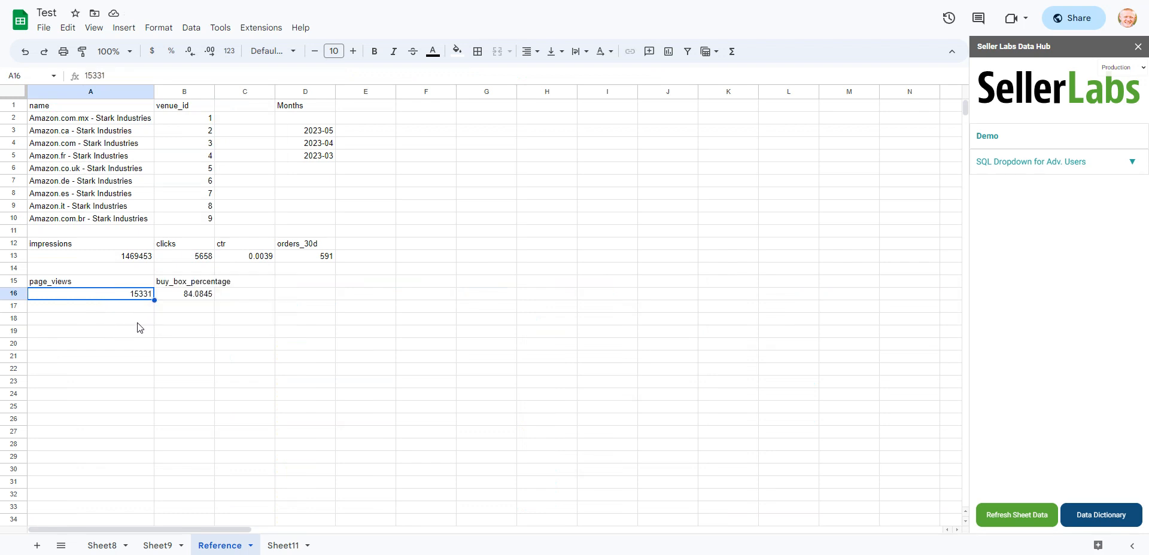
- Link the Page Views cell I6 on Sheet9 to the page_views value with =Reference!A16
{"action": "left_click", "coordinate": [159, 545]}
{"action": "left_click", "coordinate": [532, 174]}
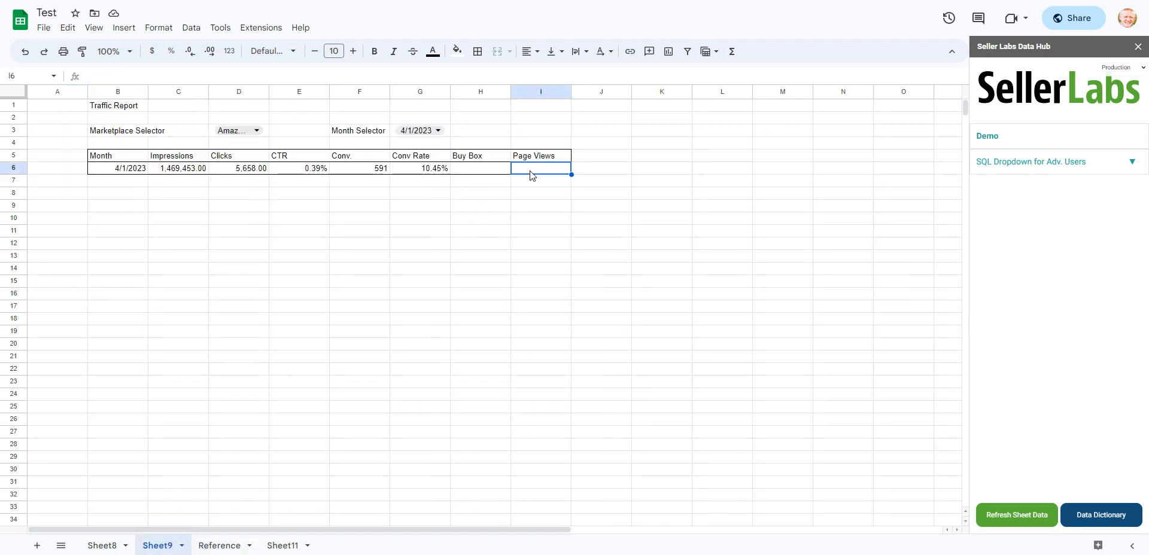
{"action": "type", "text": "="}
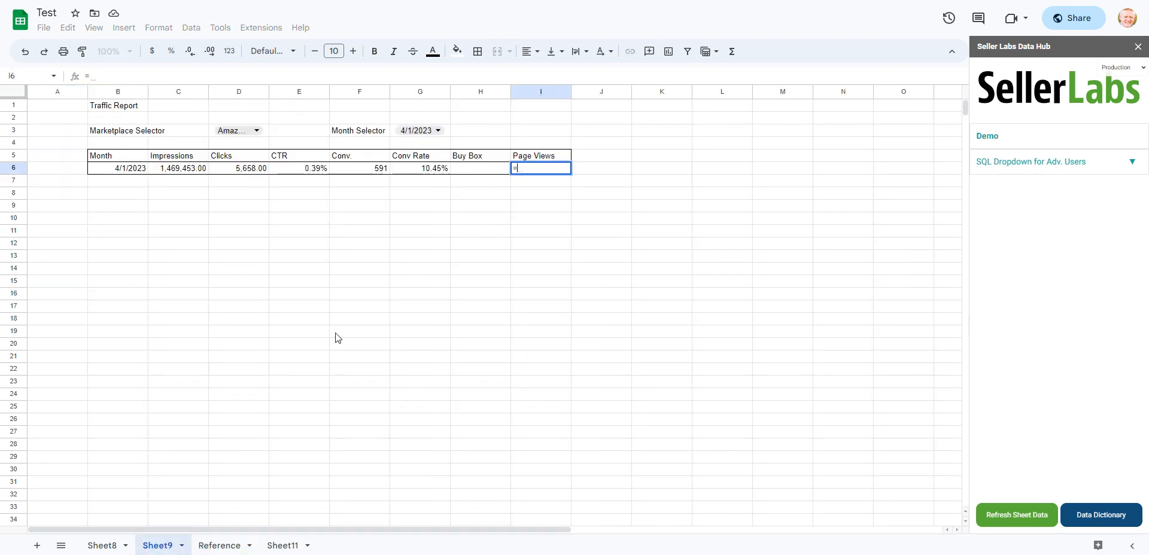
{"action": "left_click", "coordinate": [200, 546]}
{"action": "left_click", "coordinate": [110, 300]}
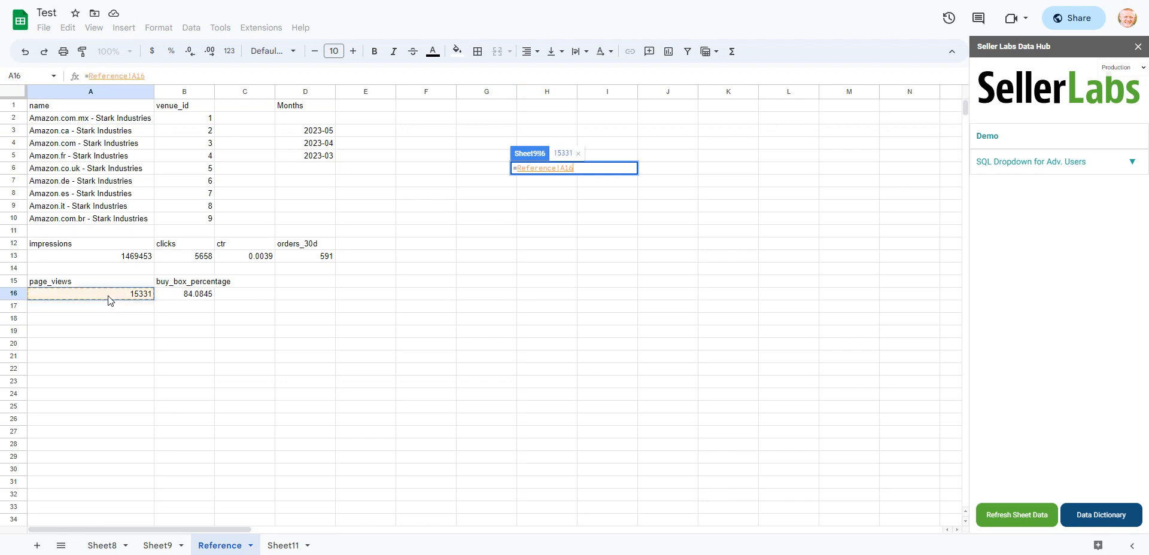
{"action": "key", "text": "Return"}
- Link the Buy Box cell H6 on Sheet9 to the buy_box_percentage value with =Reference!B16
{"action": "left_click", "coordinate": [473, 169]}
{"action": "type", "text": "="}
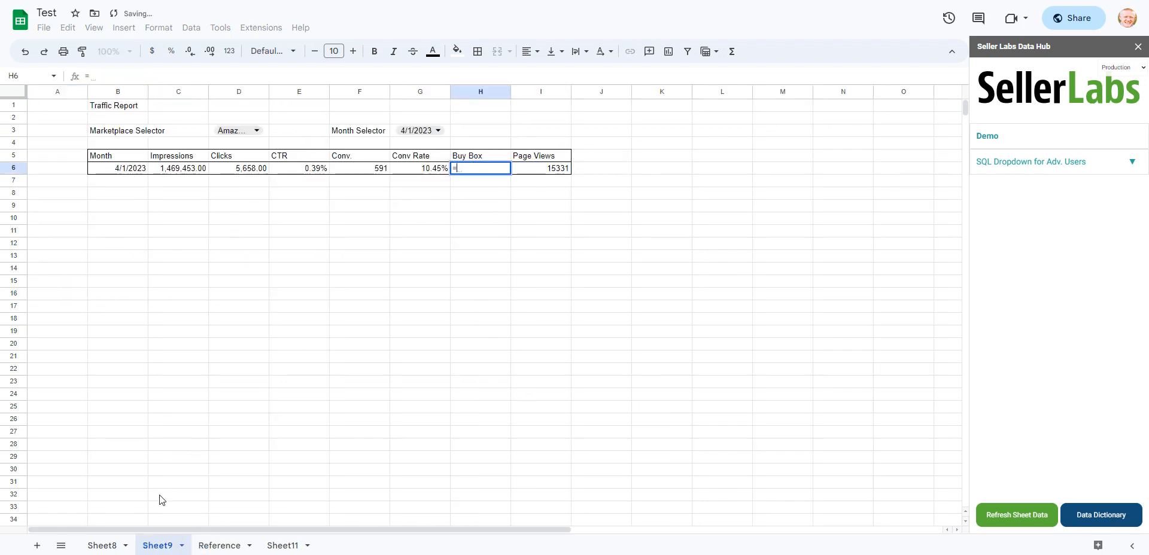
{"action": "left_click", "coordinate": [213, 545]}
{"action": "left_click", "coordinate": [191, 295]}
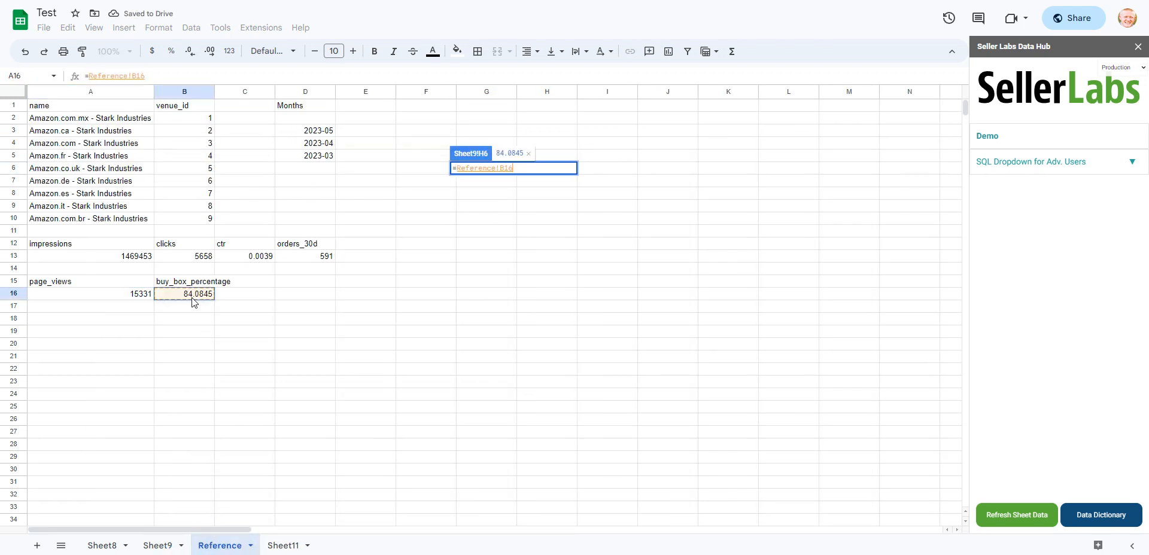
{"action": "key", "text": "Return"}
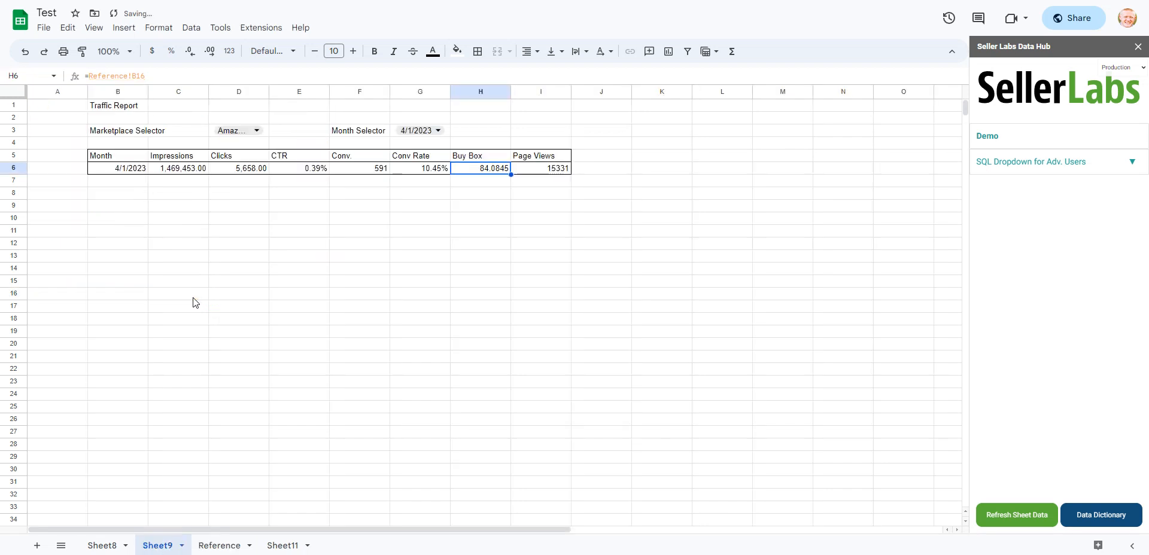
{"action": "left_click", "coordinate": [456, 223]}
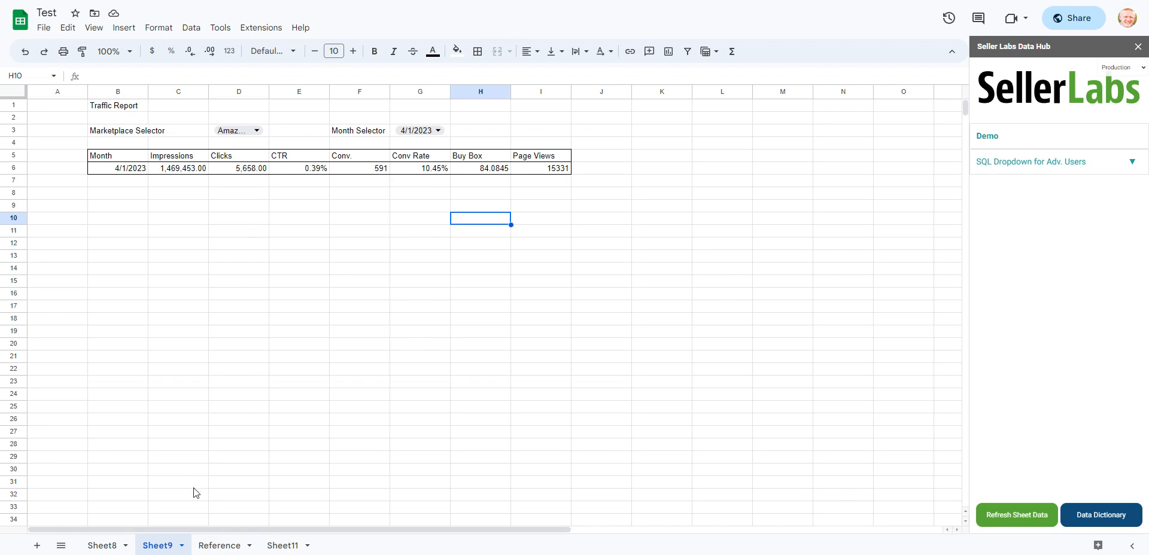
- Glance at the Reference sheet's data, and switch the report's Month Selector on Sheet9 to 5/1/2023
{"action": "left_click", "coordinate": [220, 545]}
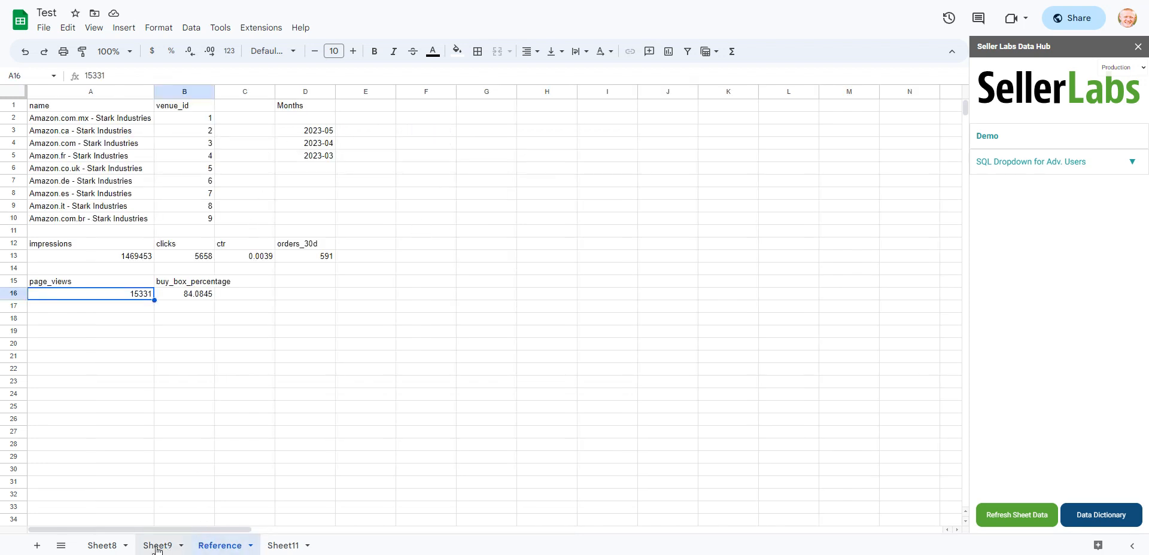
{"action": "left_click", "coordinate": [157, 545]}
{"action": "double_click", "coordinate": [429, 131]}
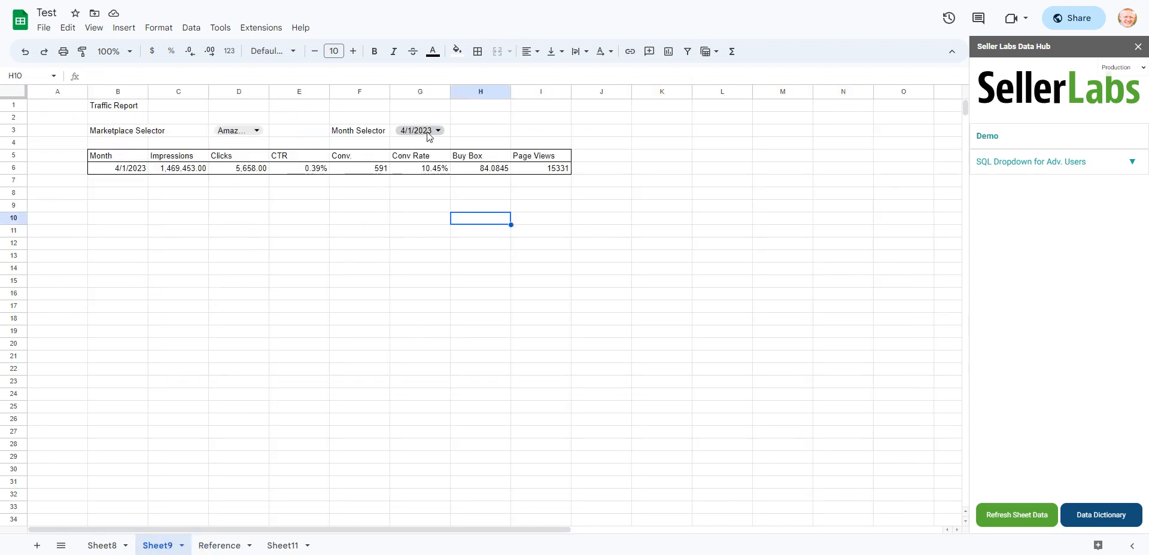
{"action": "left_click", "coordinate": [429, 149]}
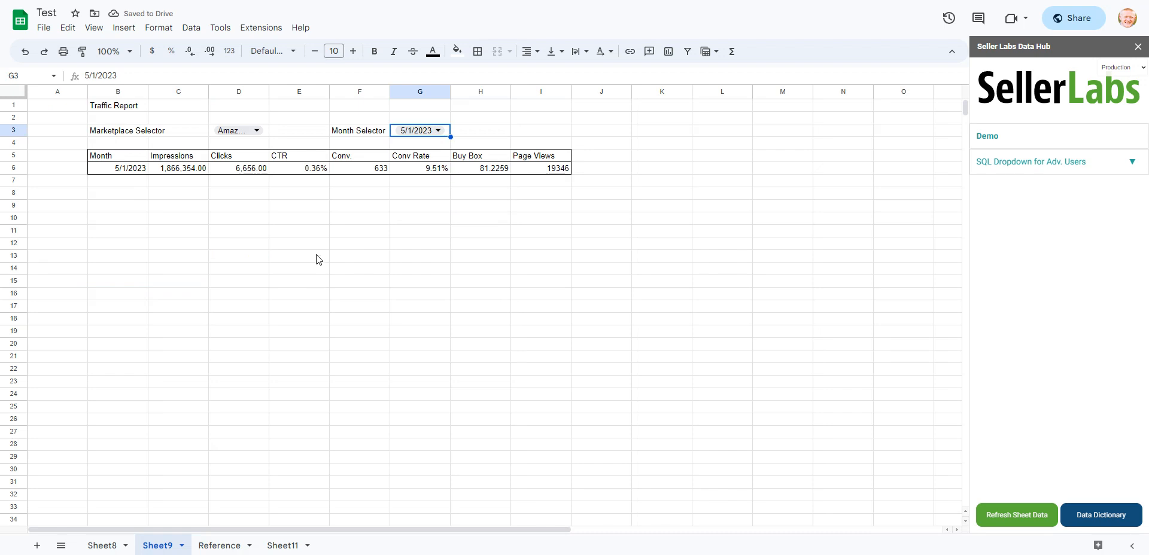
- Review the campaign performance formula in cell A12 on the Reference sheet, and return to Sheet9
{"action": "left_click", "coordinate": [220, 545]}
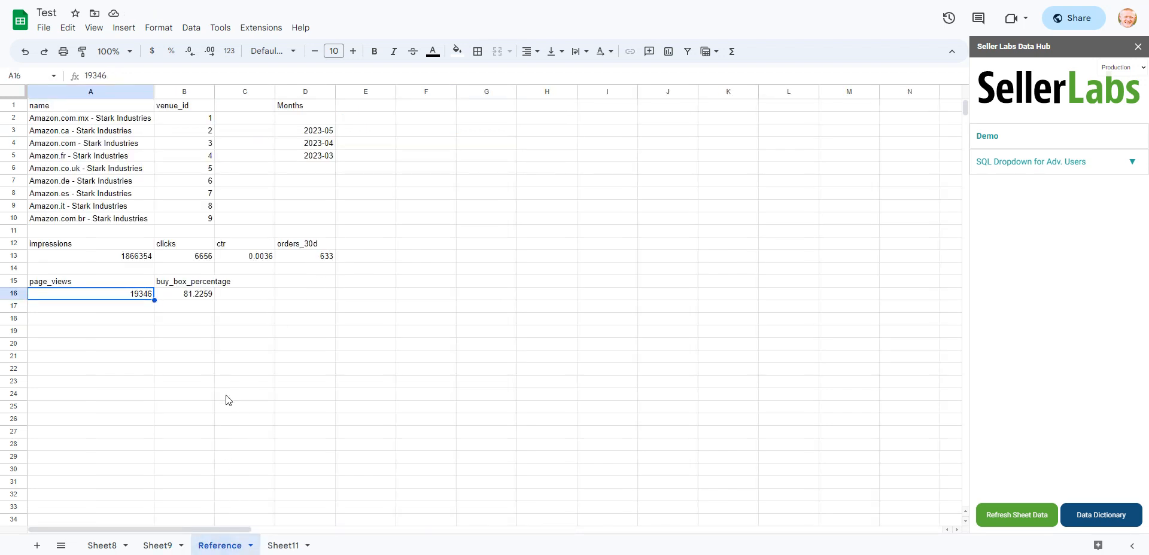
{"action": "left_click", "coordinate": [84, 258]}
{"action": "left_click", "coordinate": [86, 246]}
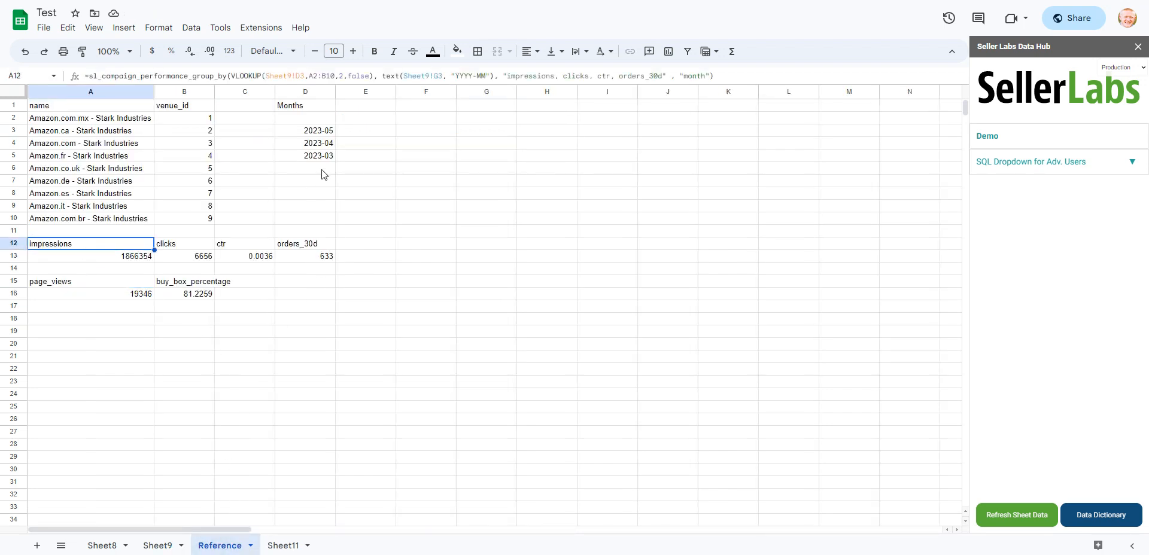
{"action": "left_click", "coordinate": [170, 544]}
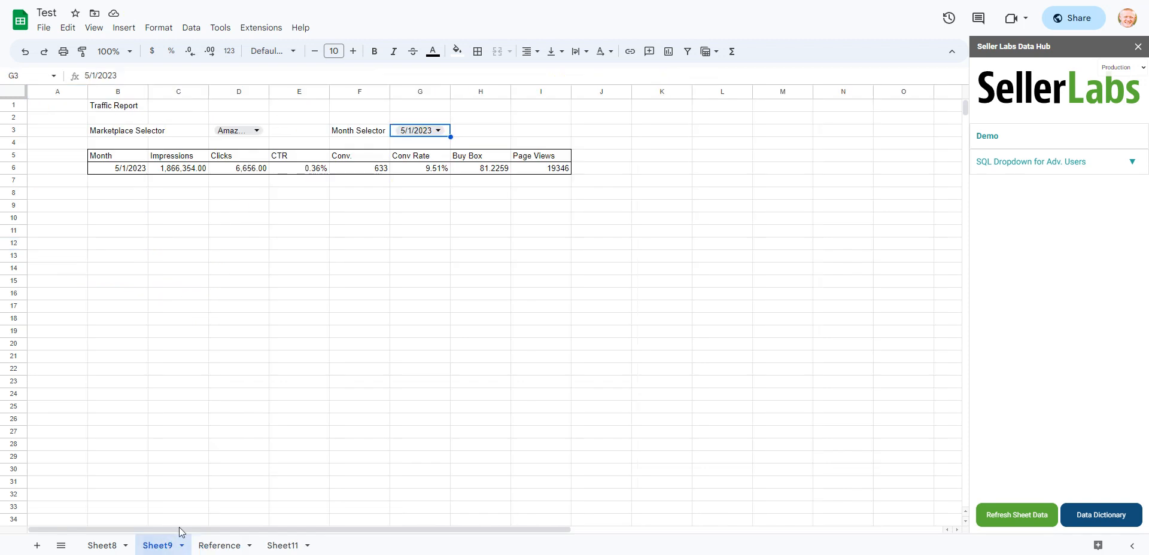
- Test the Month Selector on Sheet9 by switching it to 3/1/2023 and back to 5/1/2023
{"action": "left_click", "coordinate": [438, 137]}
{"action": "left_click", "coordinate": [434, 185]}
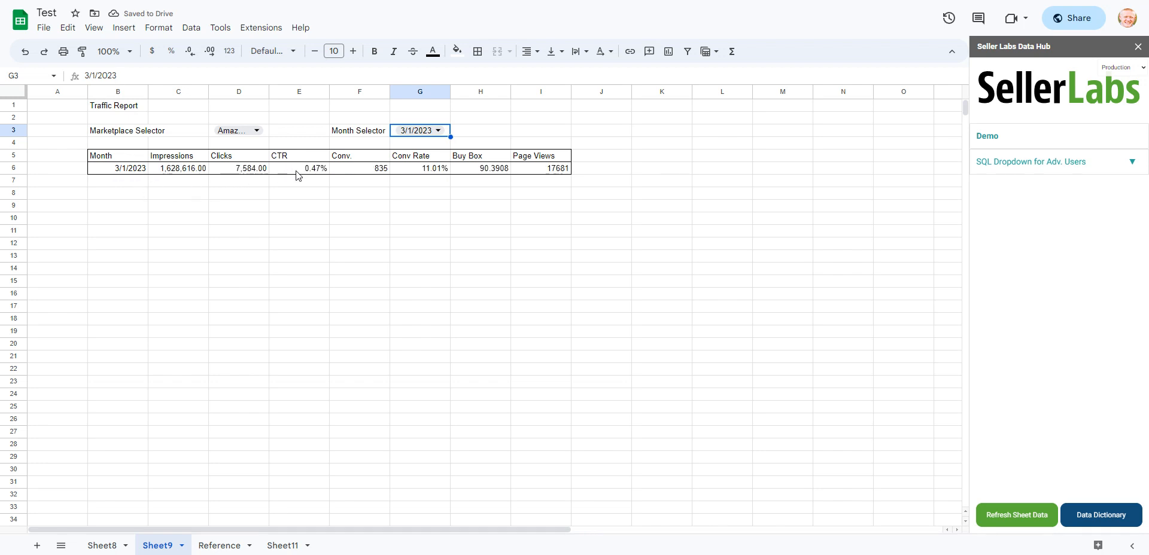
{"action": "left_click", "coordinate": [438, 131]}
{"action": "left_click", "coordinate": [413, 185]}
- Test the Marketplace Selector by switching it to Amazon.ca - Stark Industries and back to Amazon.com - Stark Industries
{"action": "left_click", "coordinate": [252, 134]}
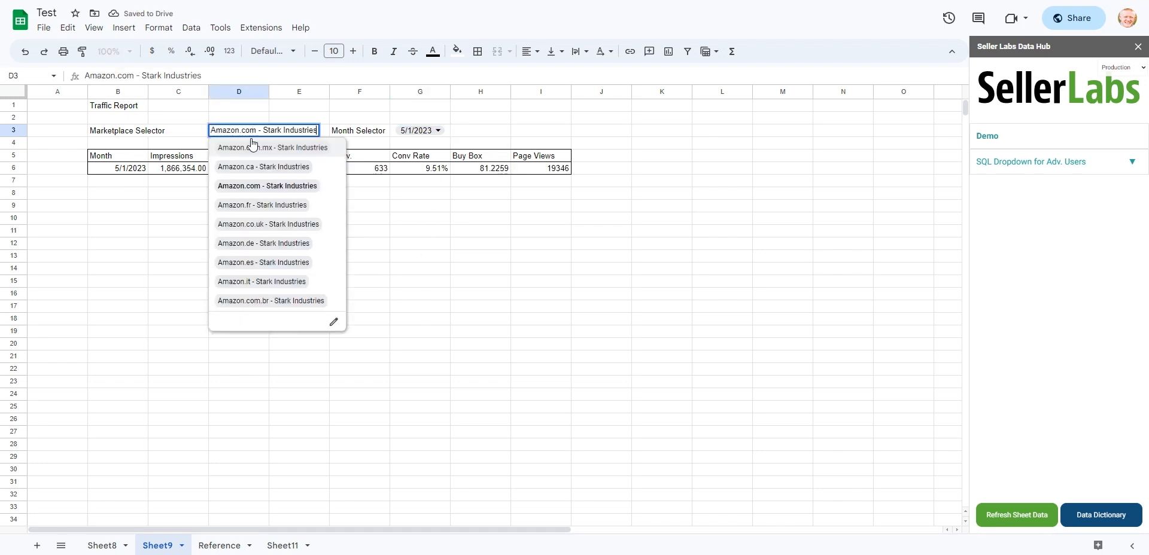
{"action": "left_click", "coordinate": [308, 170]}
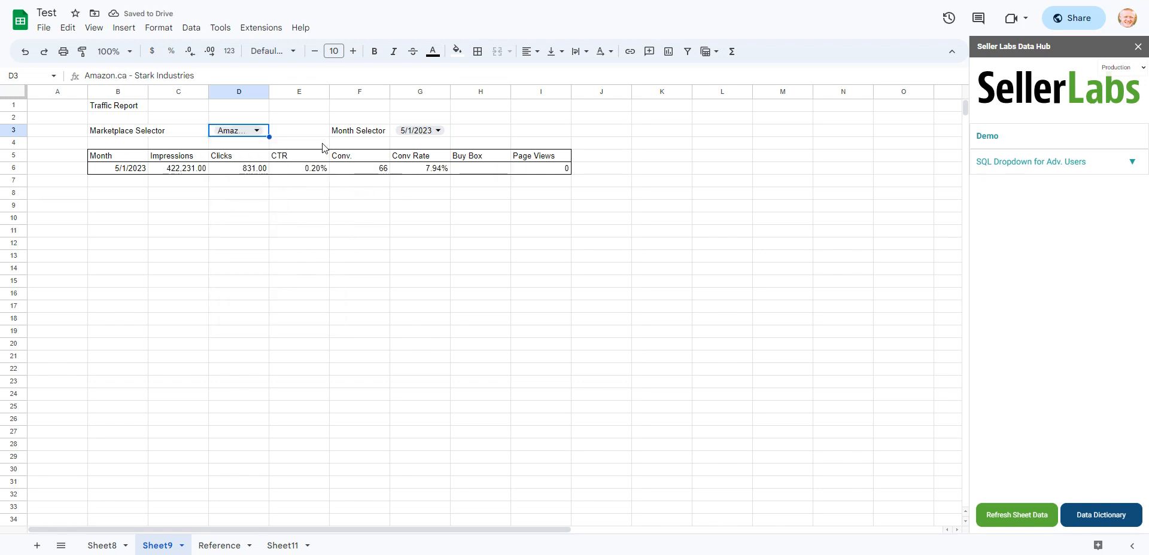
{"action": "left_click", "coordinate": [251, 130]}
{"action": "left_click", "coordinate": [281, 186]}
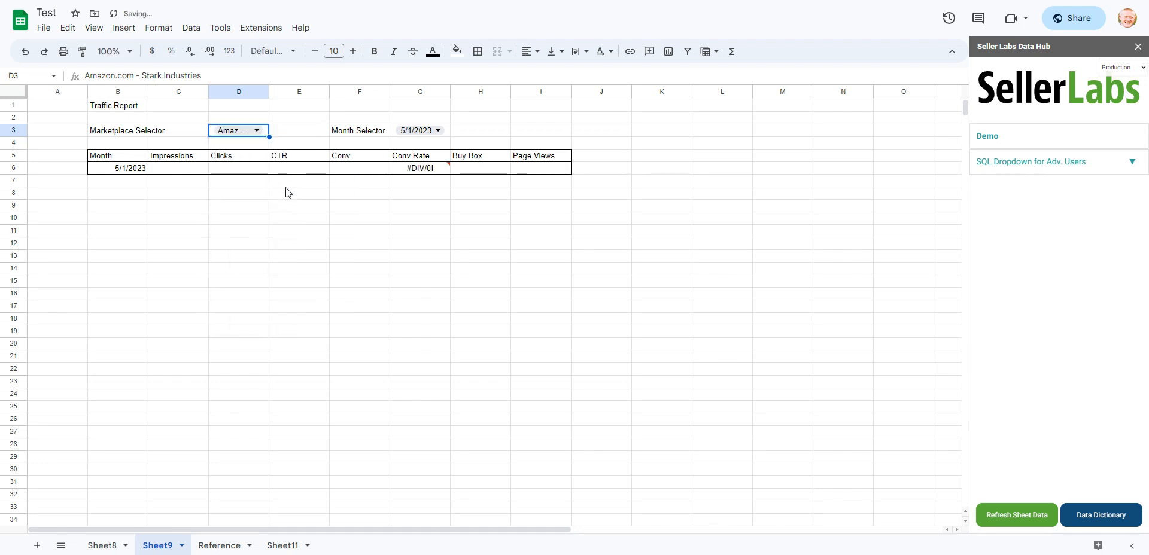